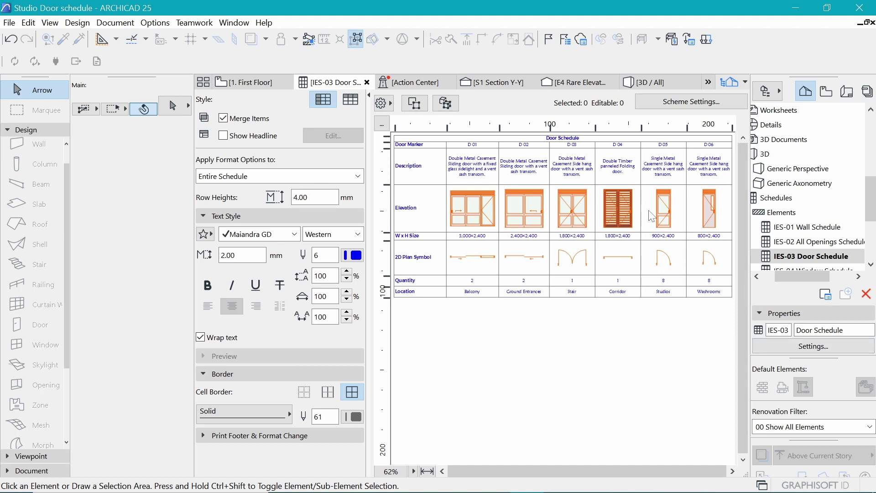
Open the IES-04 Window Schedule from the element schedules and display it at 100% zoom
{"action": "scroll", "coordinate": [807, 254], "scroll_direction": "down", "scroll_amount": 1}
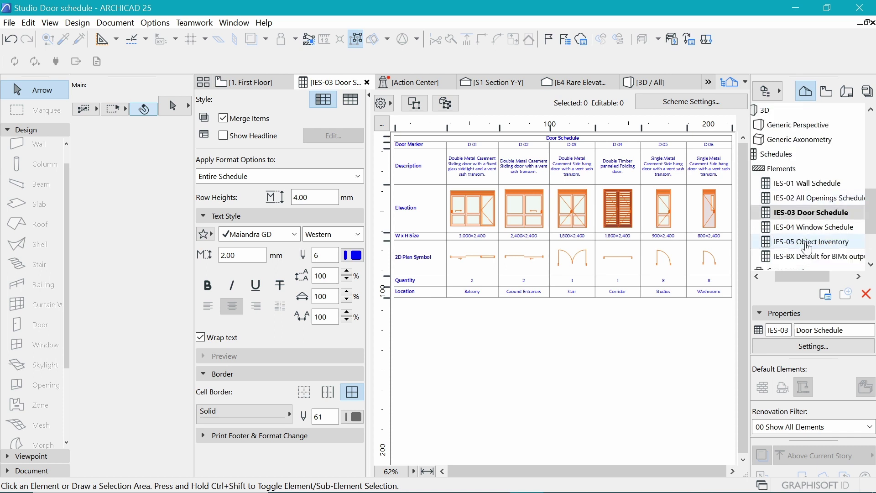
{"action": "double_click", "coordinate": [805, 227]}
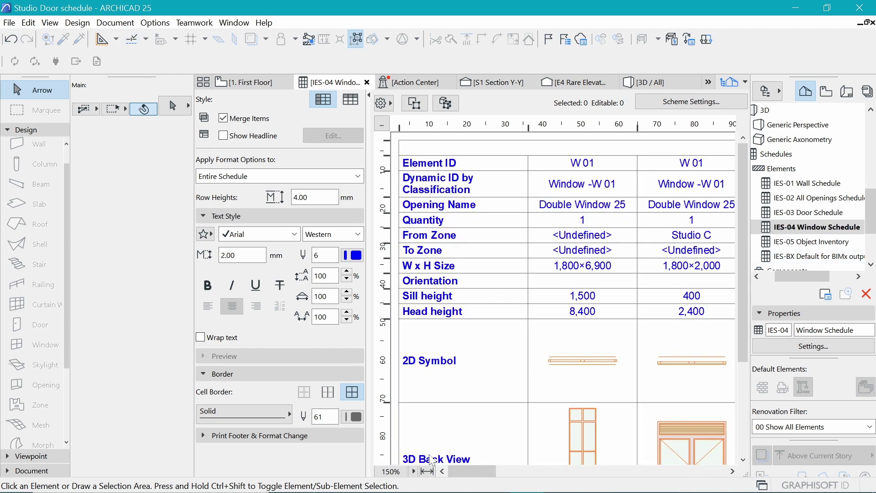
{"action": "left_click", "coordinate": [428, 472]}
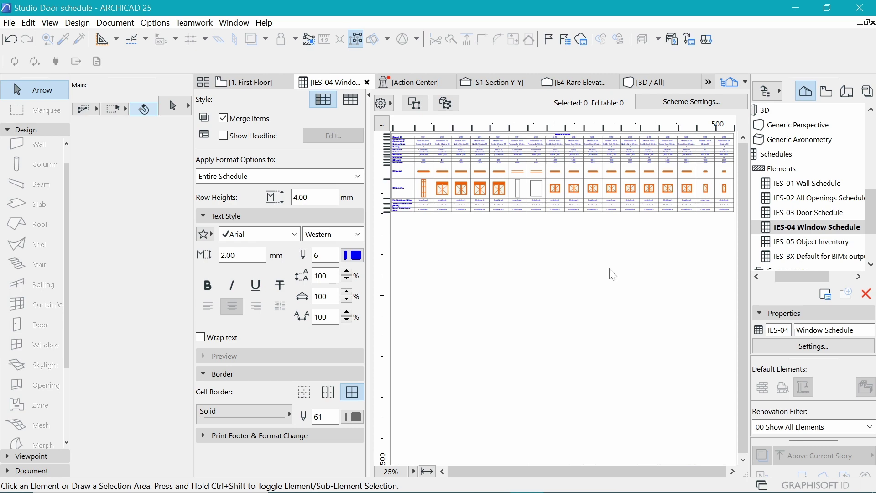
{"action": "left_click", "coordinate": [400, 472]}
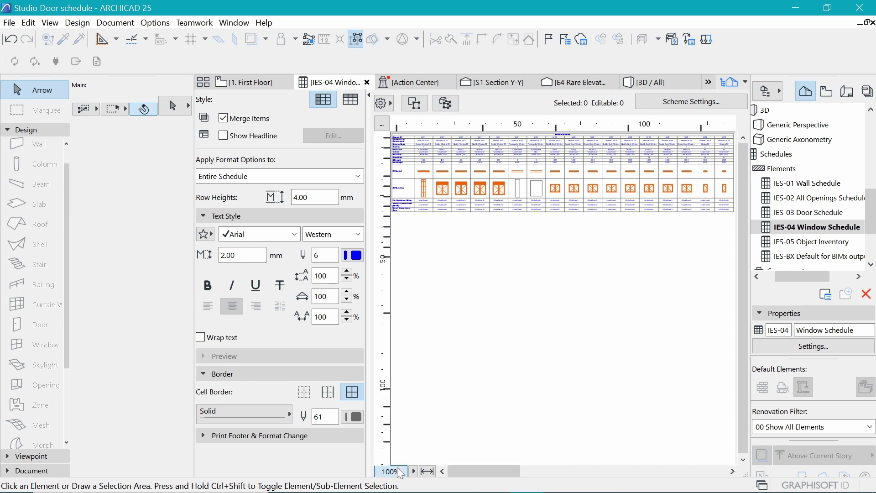
{"action": "type", "text": "100"}
{"action": "key", "text": "Return"}
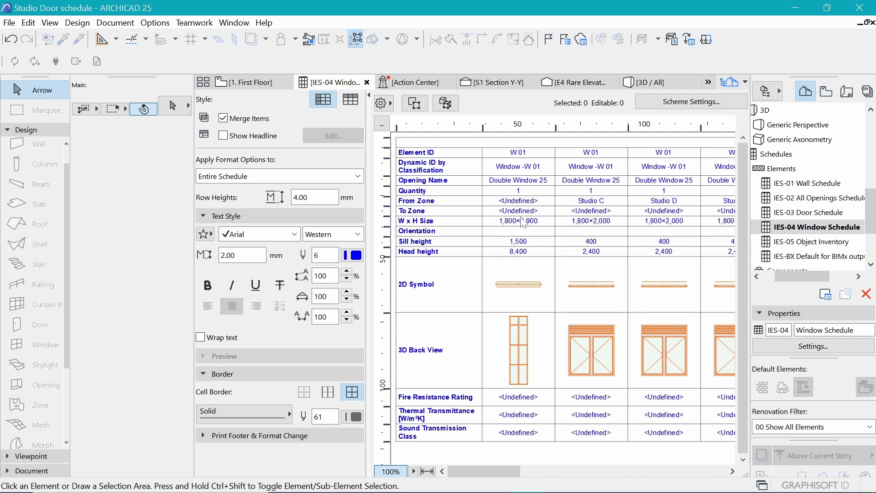
Remove the Fire Resistance Rating, Thermal Transmittance and Sound Transmission Class fields from the window schedule's scheme
{"action": "left_click", "coordinate": [676, 105]}
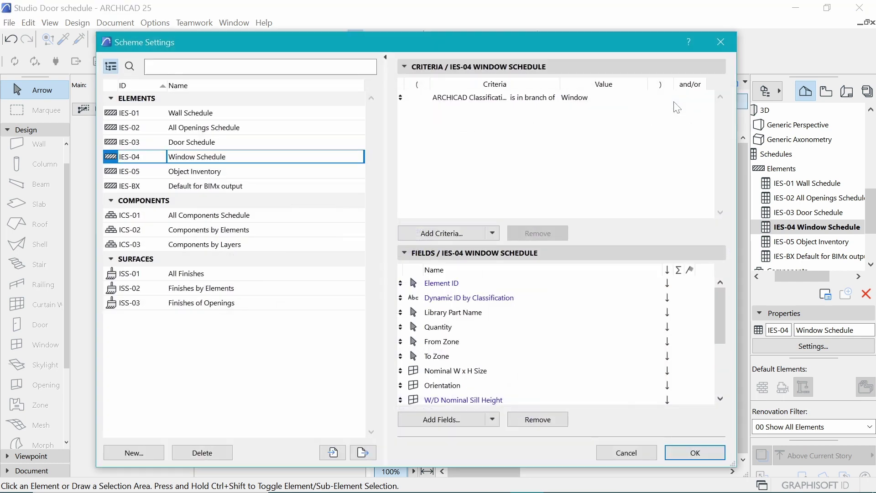
{"action": "left_click_drag", "start_coordinate": [596, 43], "coordinate": [550, 49]}
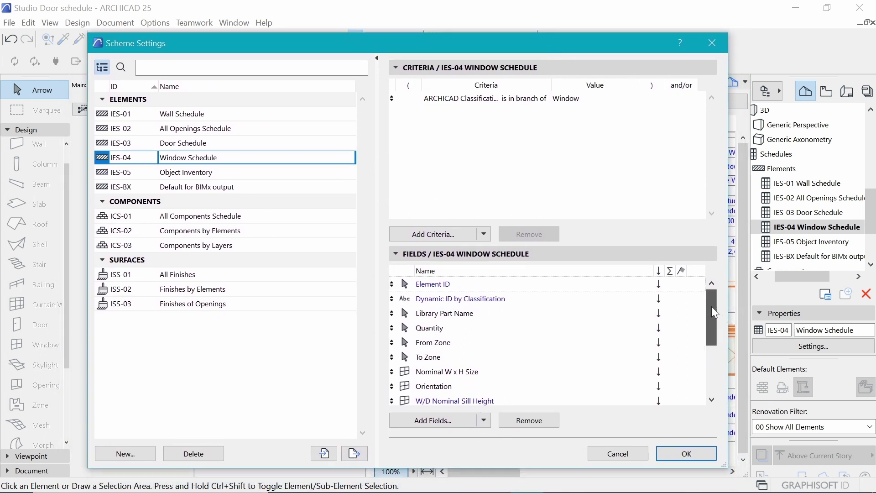
{"action": "left_click_drag", "start_coordinate": [711, 306], "coordinate": [711, 381]}
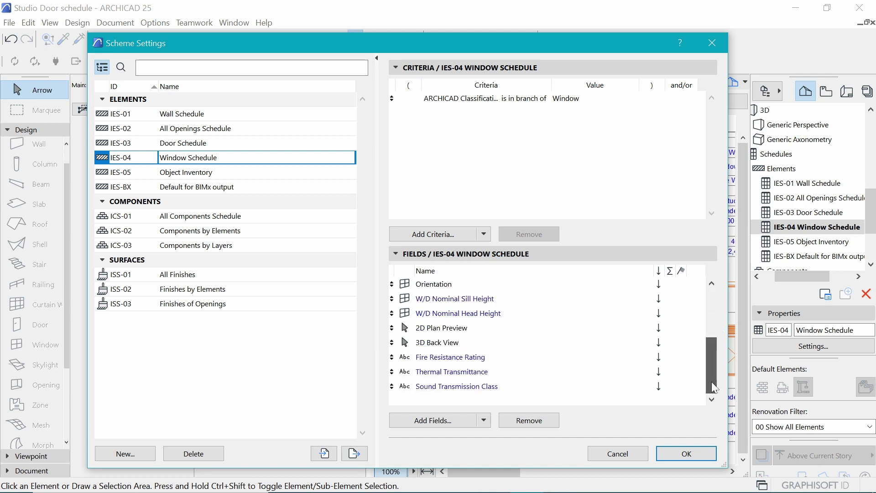
{"action": "left_click", "coordinate": [488, 359]}
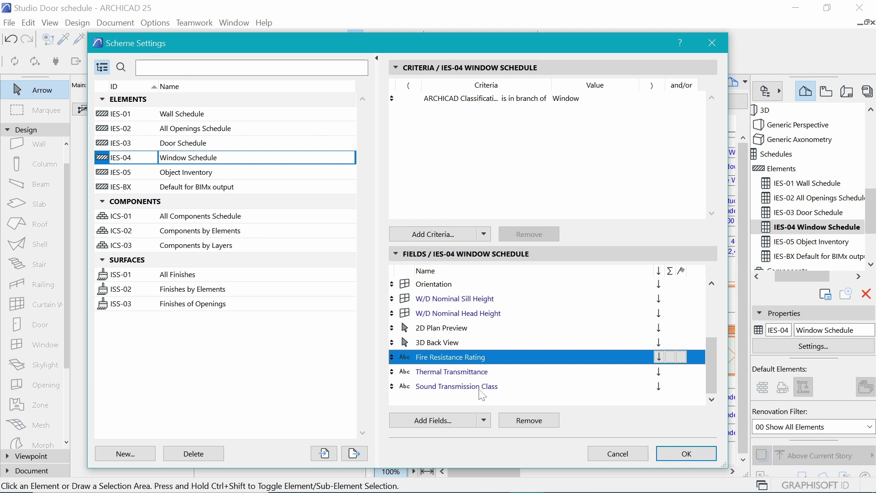
{"action": "left_click", "coordinate": [482, 389], "text": "shift"}
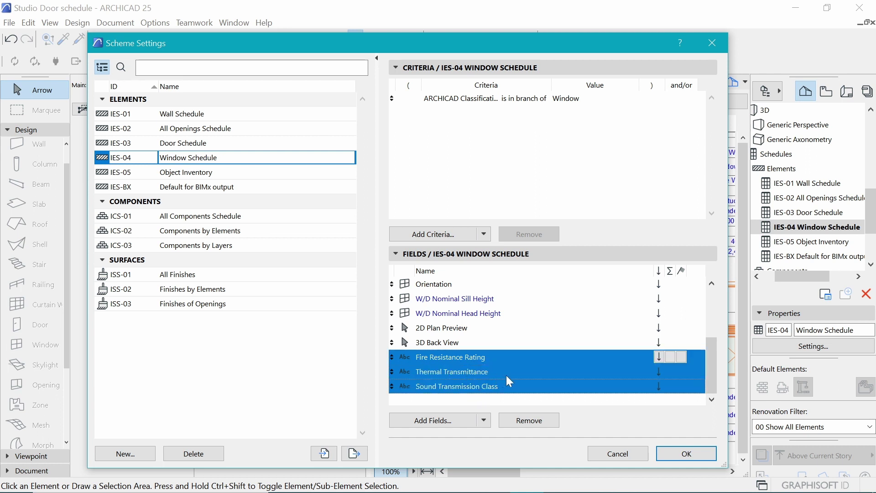
{"action": "left_click", "coordinate": [532, 421]}
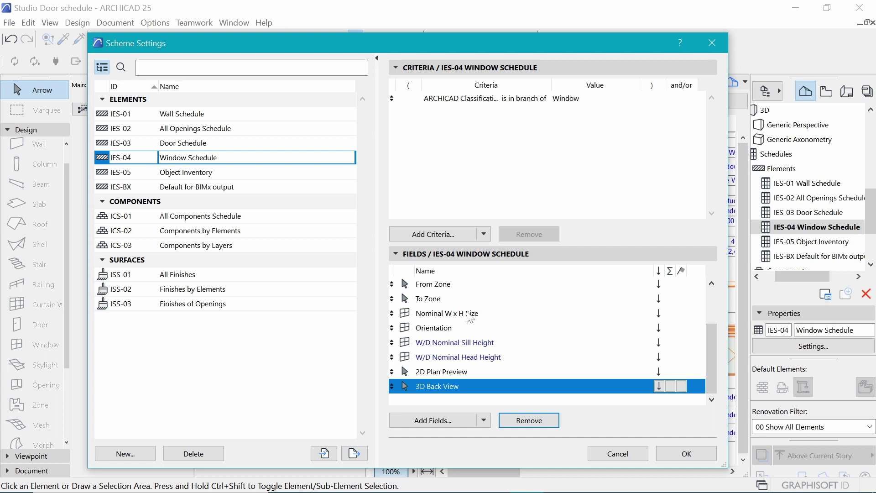
Remove the Dynamic ID by Classification, Library Part Name, From Zone, To Zone, Orientation, W/D Nominal Sill Height and W/D Nominal Head Height fields
{"action": "scroll", "coordinate": [441, 316], "scroll_direction": "up", "scroll_amount": 2}
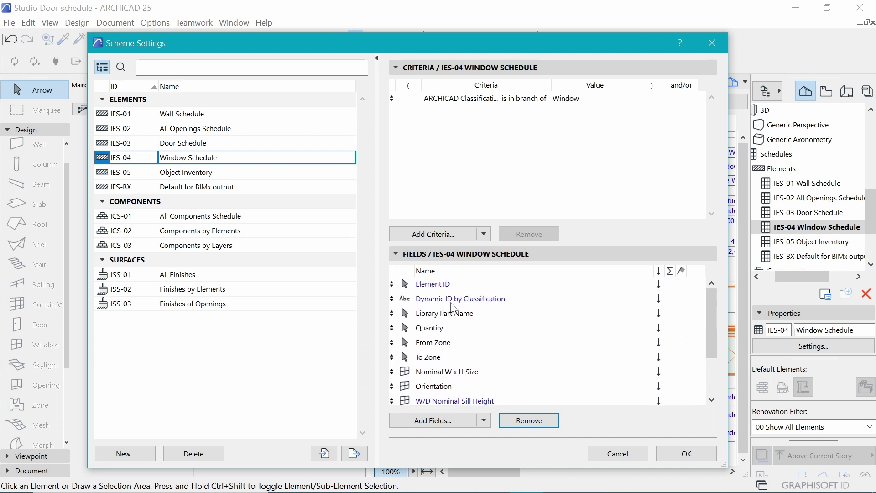
{"action": "left_click", "coordinate": [451, 303]}
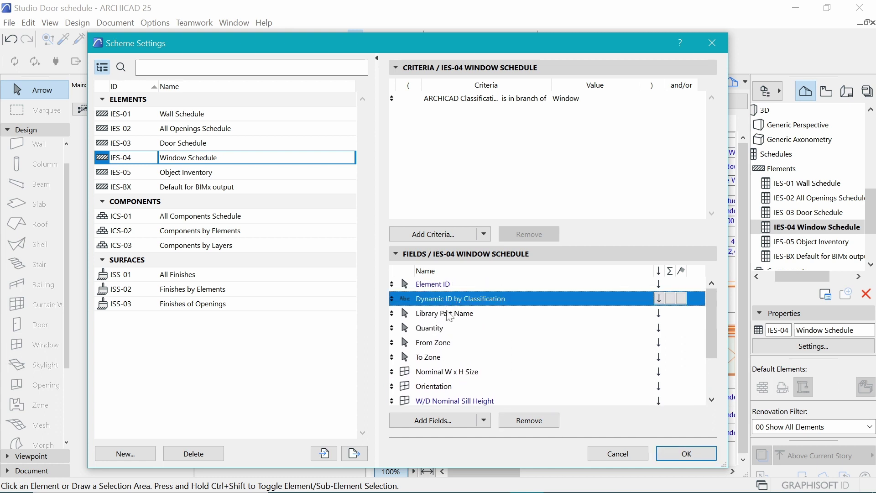
{"action": "left_click", "coordinate": [470, 317], "text": "shift"}
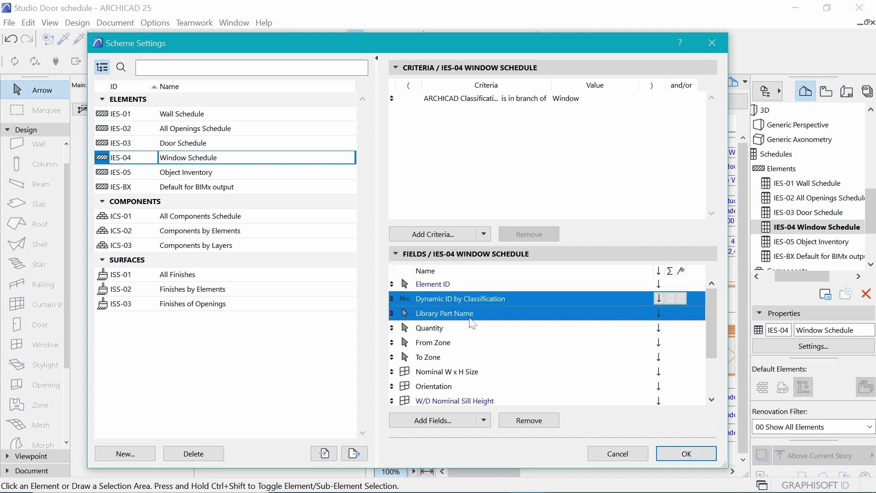
{"action": "left_click", "coordinate": [465, 346], "text": "ctrl"}
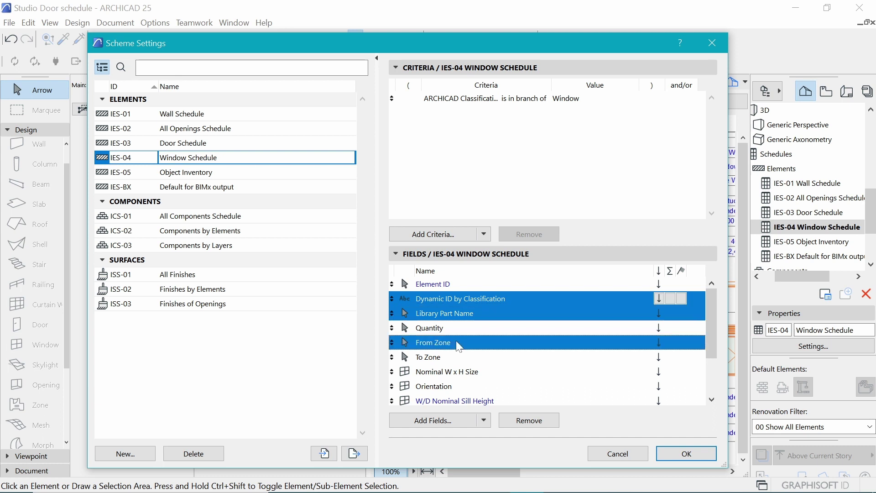
{"action": "left_click", "coordinate": [441, 360], "text": "ctrl"}
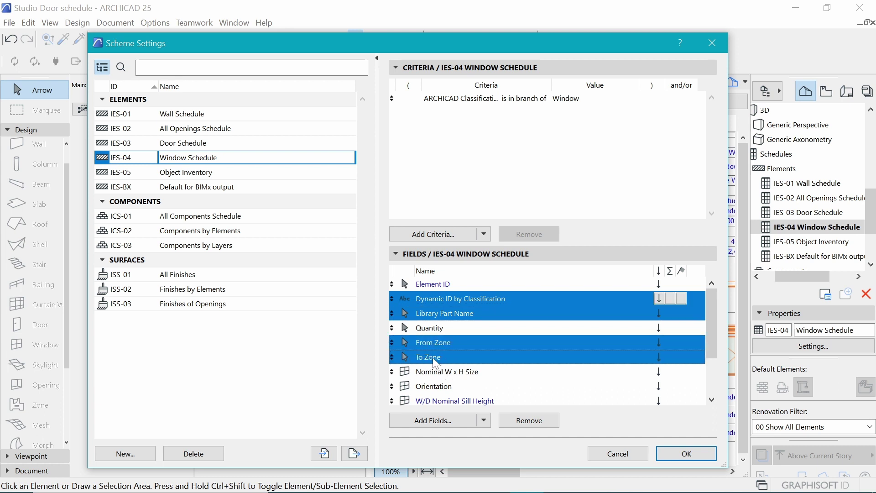
{"action": "scroll", "coordinate": [477, 349], "scroll_direction": "down", "scroll_amount": 1}
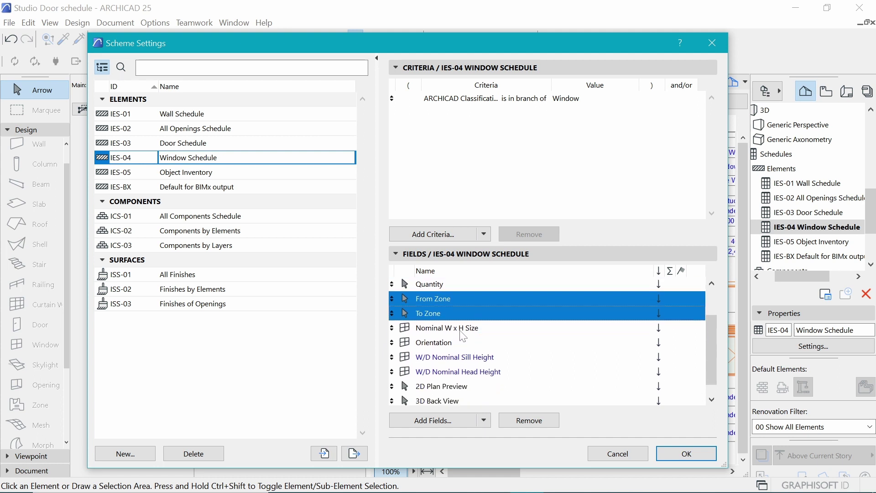
{"action": "left_click", "coordinate": [453, 348], "text": "ctrl"}
{"action": "left_click", "coordinate": [462, 374], "text": "ctrl"}
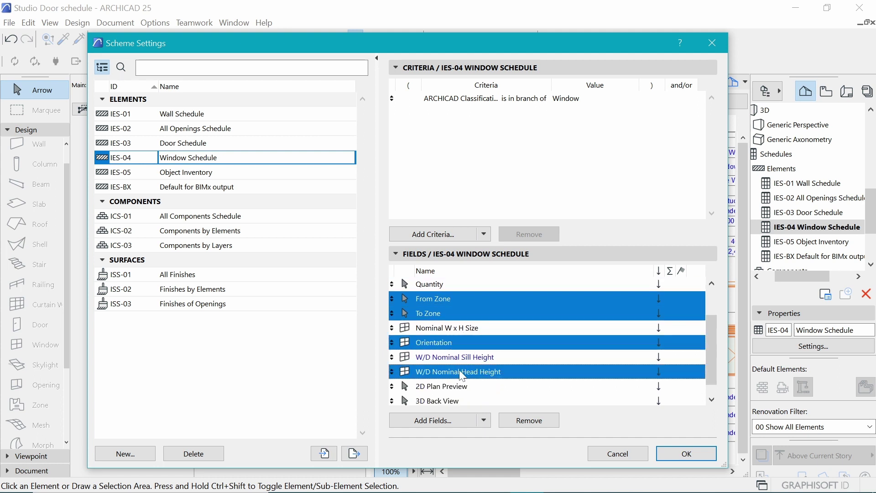
{"action": "left_click", "coordinate": [473, 376], "text": "shift"}
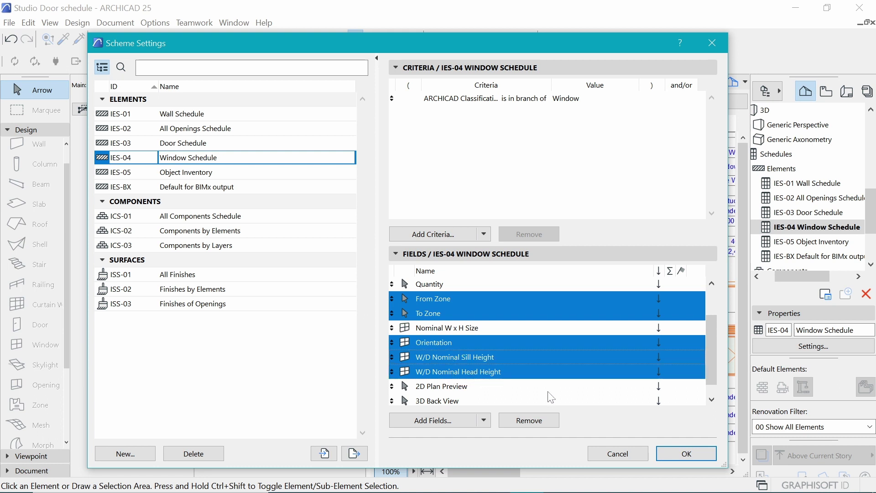
{"action": "left_click", "coordinate": [529, 420]}
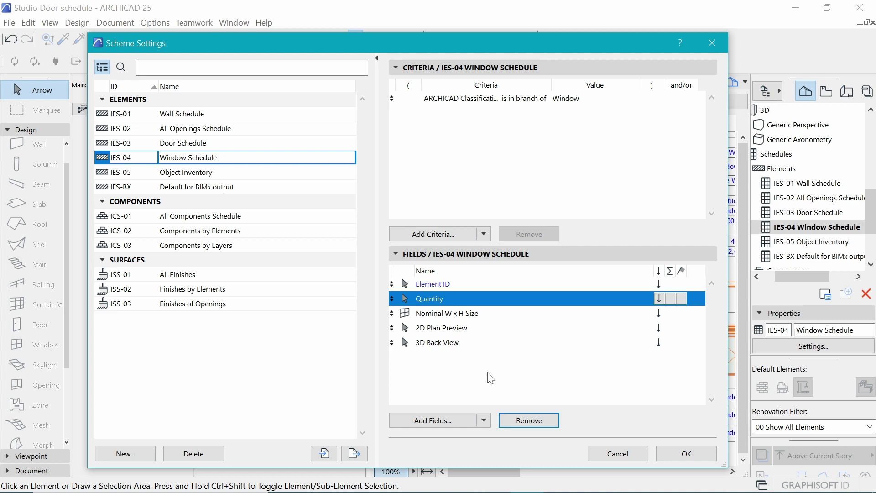
Add the general fields Custom text 1 and Custom text 2 to the window schedule's scheme
{"action": "left_click", "coordinate": [433, 421]}
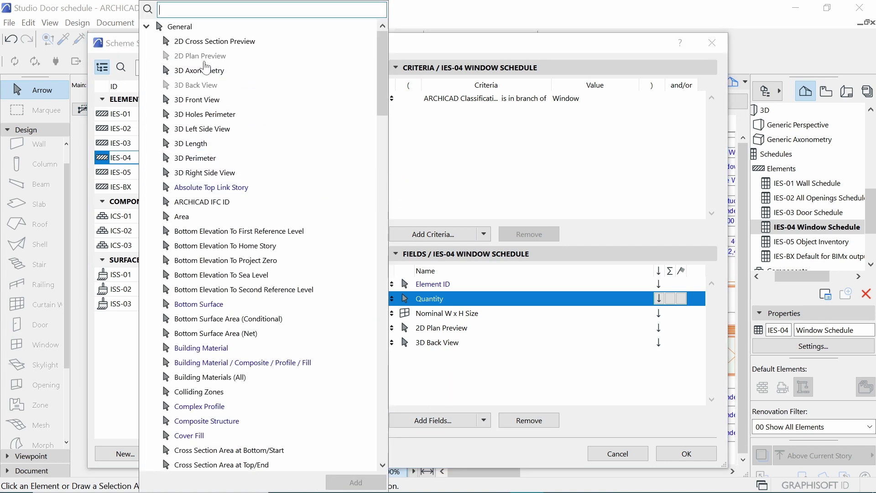
{"action": "scroll", "coordinate": [206, 100], "scroll_direction": "down", "scroll_amount": 2}
{"action": "scroll", "coordinate": [204, 283], "scroll_direction": "up", "scroll_amount": 2}
{"action": "scroll", "coordinate": [189, 305], "scroll_direction": "down", "scroll_amount": 3}
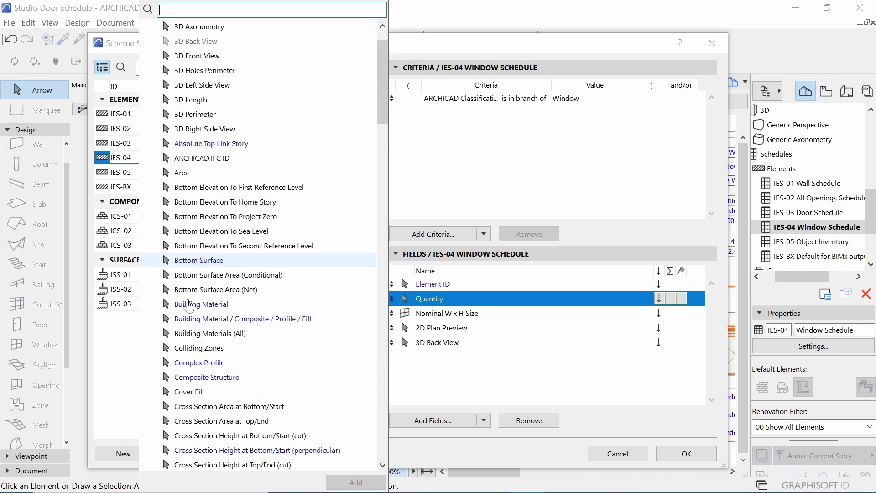
{"action": "scroll", "coordinate": [190, 306], "scroll_direction": "down", "scroll_amount": 5}
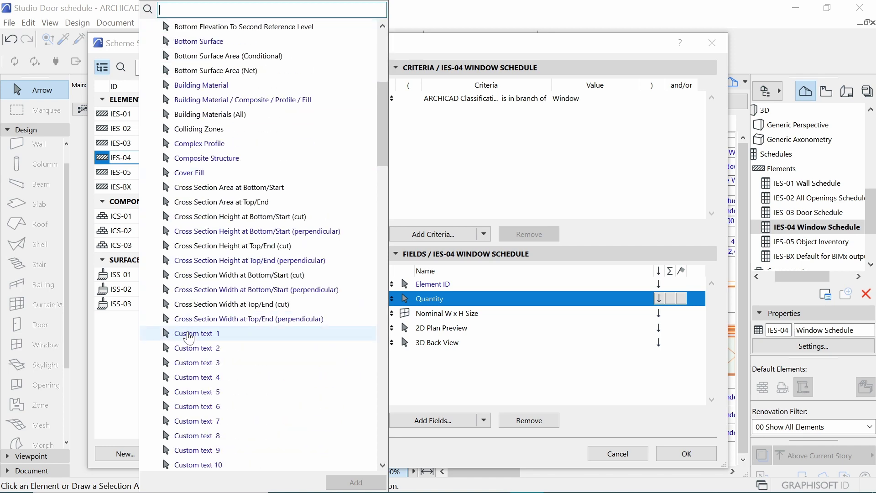
{"action": "double_click", "coordinate": [189, 339]}
{"action": "double_click", "coordinate": [214, 355]}
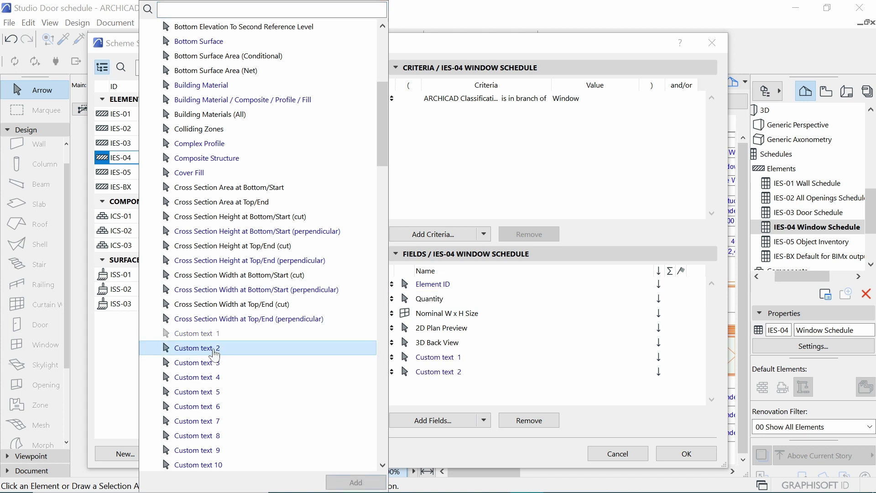
{"action": "left_click", "coordinate": [391, 363]}
Reorder the schedule fields so Custom text 1 follows Element ID and Quantity sits directly above Custom text 2
{"action": "left_click", "coordinate": [391, 361]}
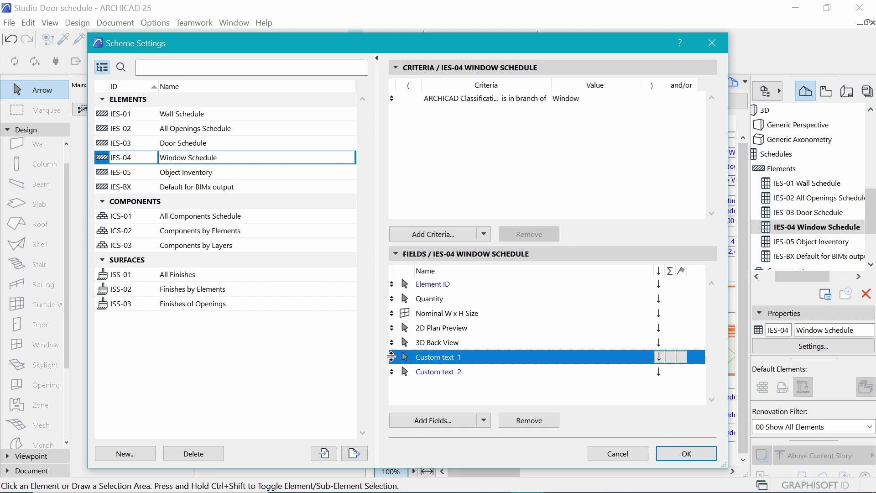
{"action": "left_click_drag", "start_coordinate": [391, 358], "coordinate": [392, 302]}
{"action": "left_click", "coordinate": [392, 298]}
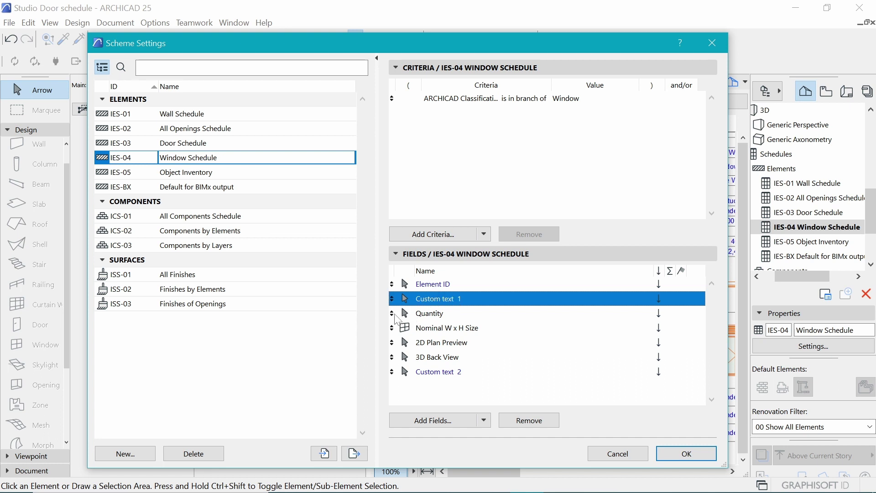
{"action": "left_click_drag", "start_coordinate": [397, 318], "coordinate": [395, 357]}
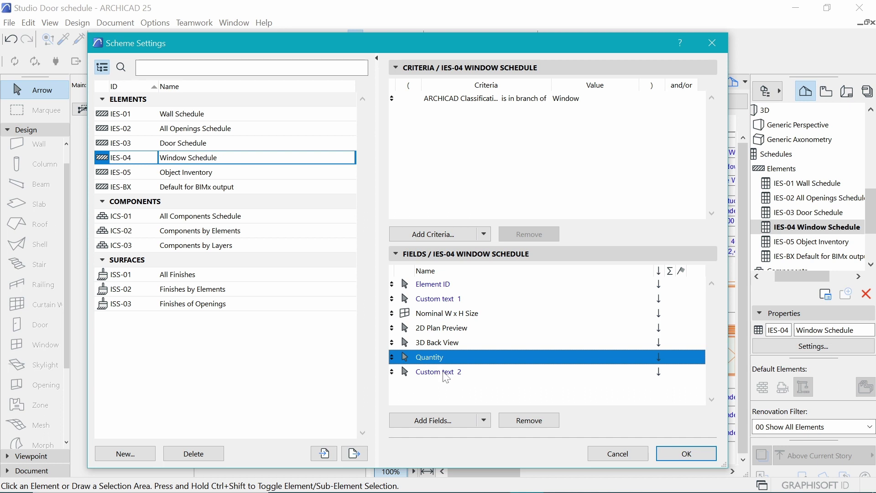
{"action": "left_click", "coordinate": [441, 374]}
{"action": "left_click", "coordinate": [439, 362]}
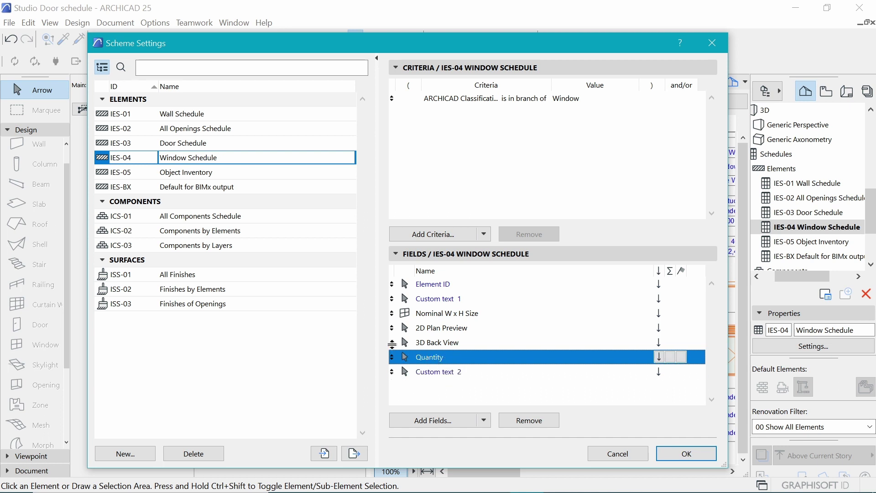
Move the 3D Back View field directly below Custom text 1 and apply the scheme settings
{"action": "left_click", "coordinate": [392, 344]}
{"action": "left_click_drag", "start_coordinate": [392, 344], "coordinate": [393, 313]}
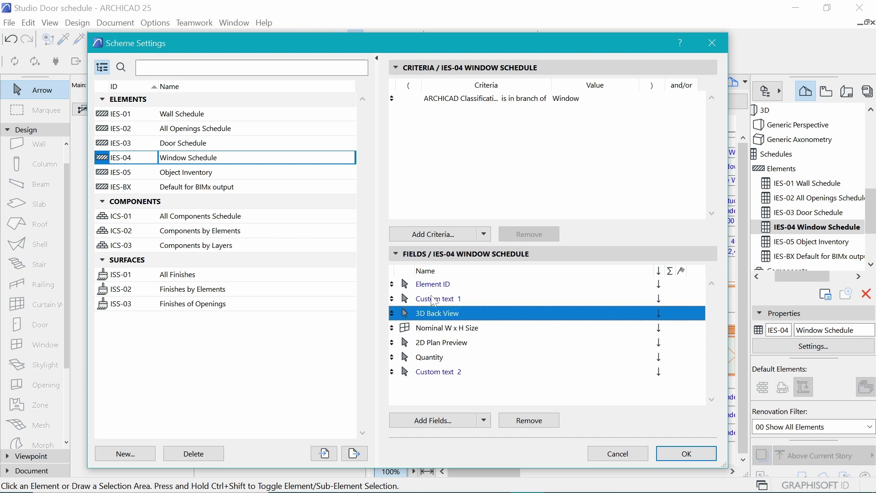
{"action": "left_click", "coordinate": [401, 331]}
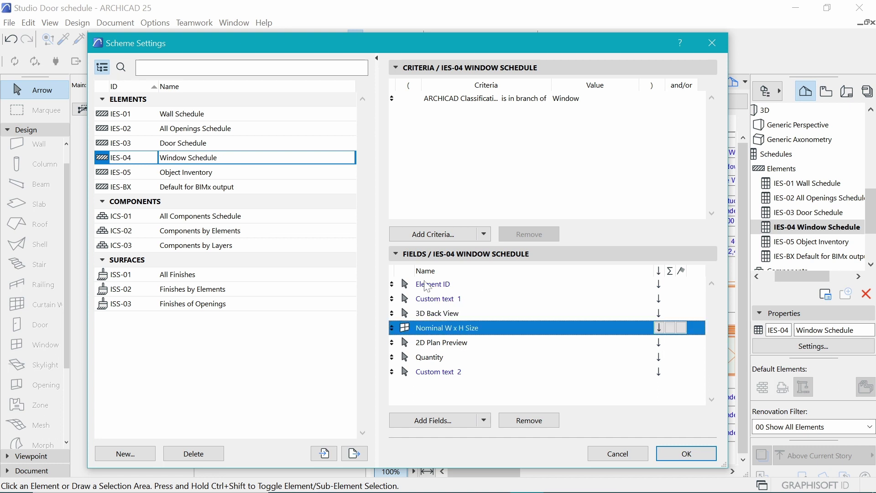
{"action": "left_click", "coordinate": [692, 454]}
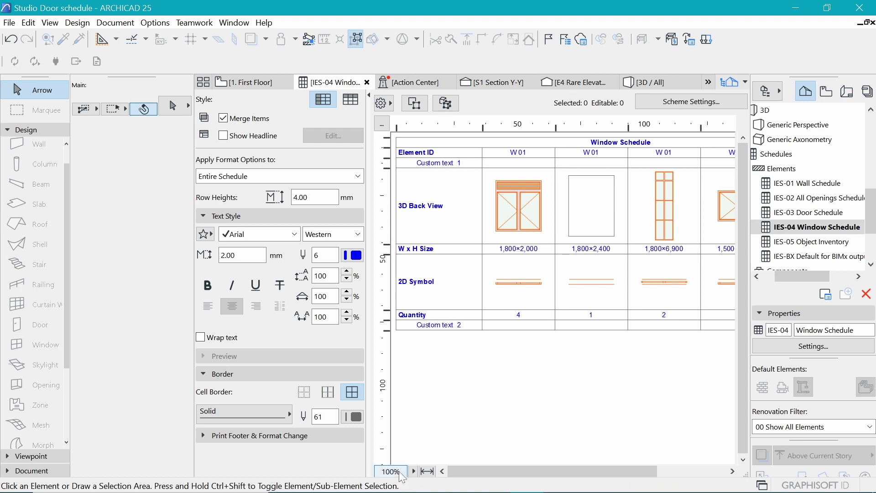
Select the 1,800×2,400 W 01 window with the empty preview in the schedule and show it in the 3D view
{"action": "left_click", "coordinate": [428, 472]}
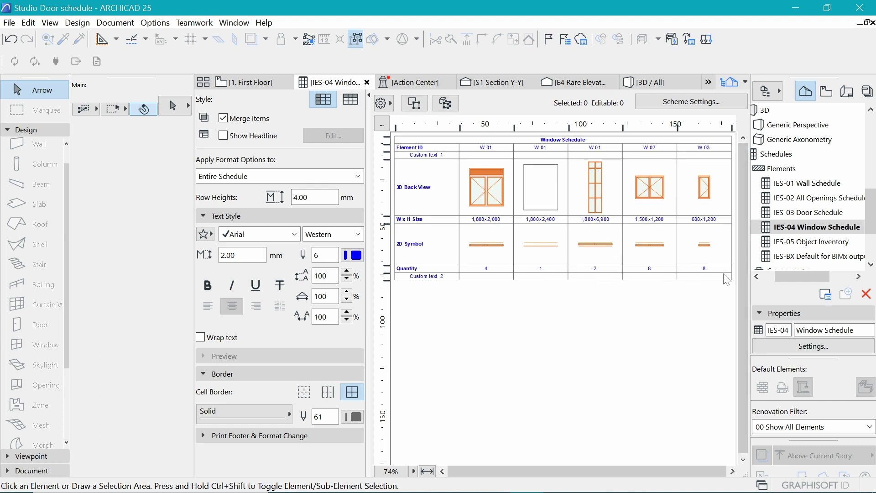
{"action": "left_click", "coordinate": [548, 175]}
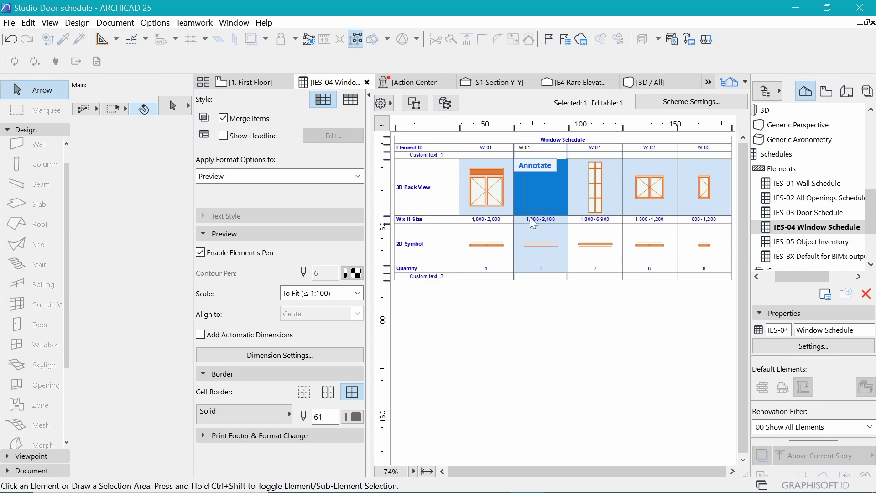
{"action": "left_click", "coordinate": [443, 110]}
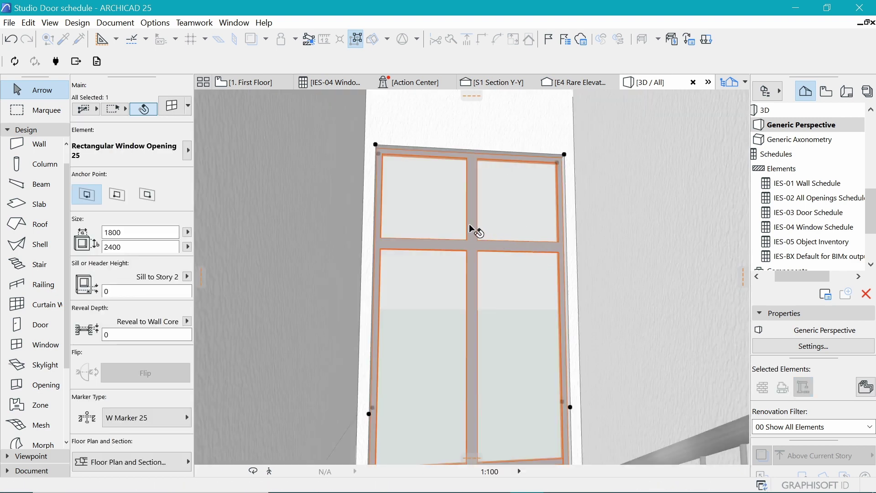
{"action": "scroll", "coordinate": [495, 227], "scroll_direction": "down", "scroll_amount": 5}
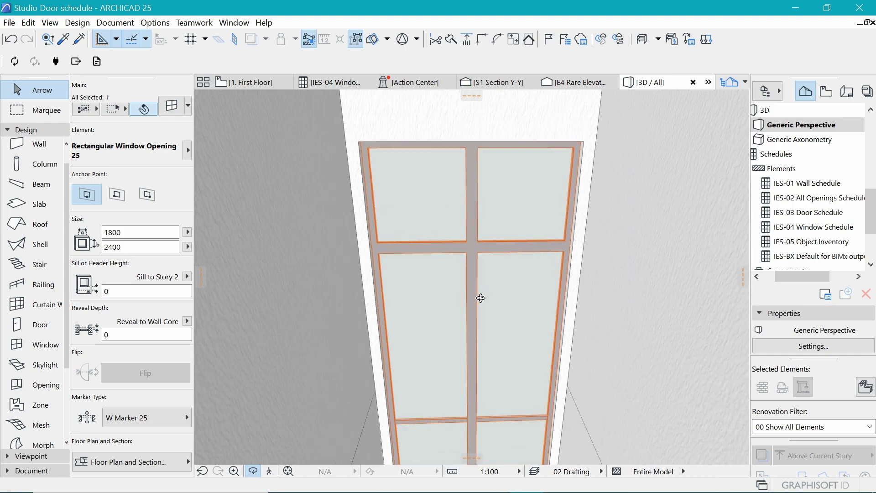
Change the selected 1,800×2,400 Rectangular Window Opening's ARCHICAD Classification from Window to Empty Opening in its settings
{"action": "scroll", "coordinate": [484, 227], "scroll_direction": "up", "scroll_amount": 5}
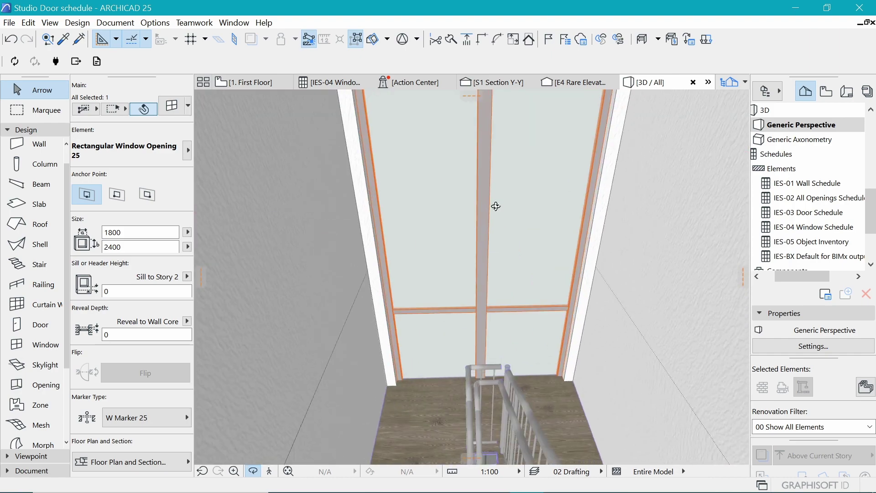
{"action": "middle_click_drag", "start_coordinate": [539, 267], "coordinate": [545, 195], "text": "shift"}
{"action": "left_click_drag", "start_coordinate": [535, 200], "coordinate": [556, 194]}
{"action": "left_click_drag", "start_coordinate": [583, 168], "coordinate": [580, 207]}
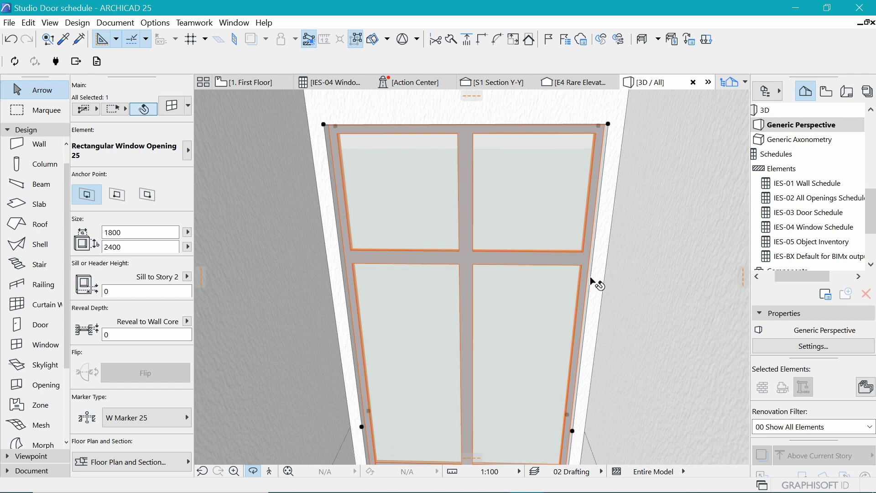
{"action": "key", "text": "o"}
{"action": "mouse_move", "coordinate": [592, 281]}
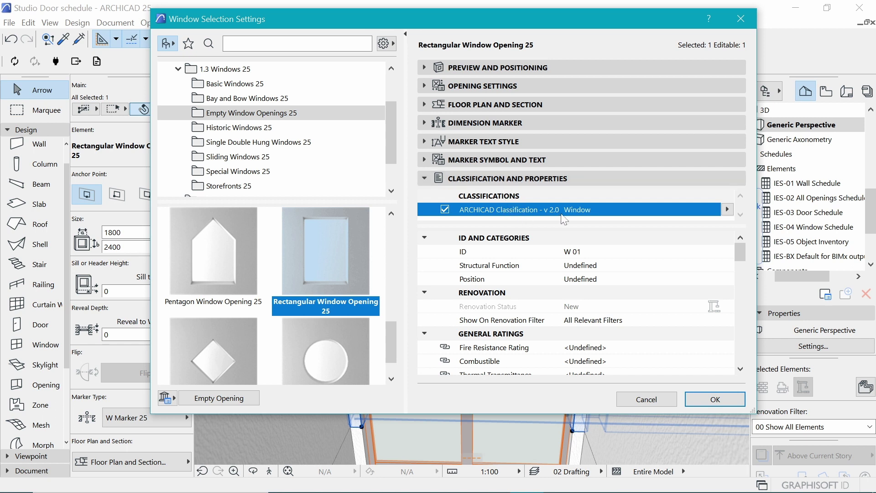
{"action": "left_click", "coordinate": [727, 209]}
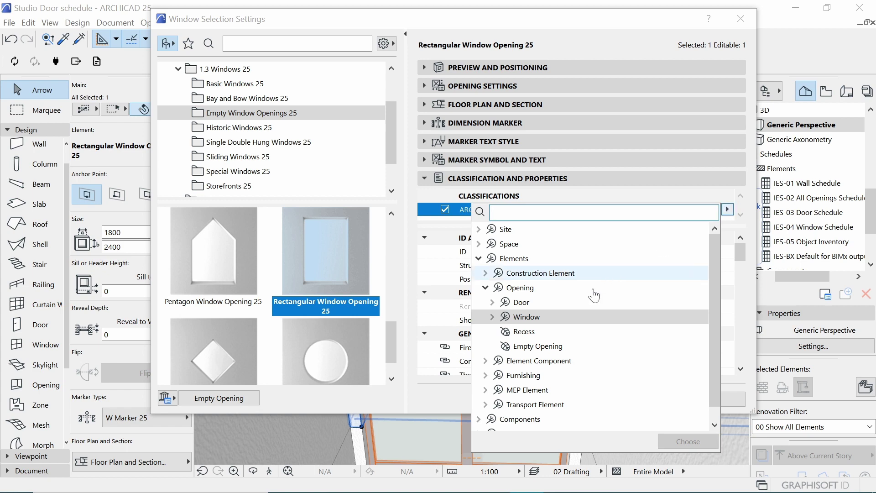
{"action": "double_click", "coordinate": [554, 350]}
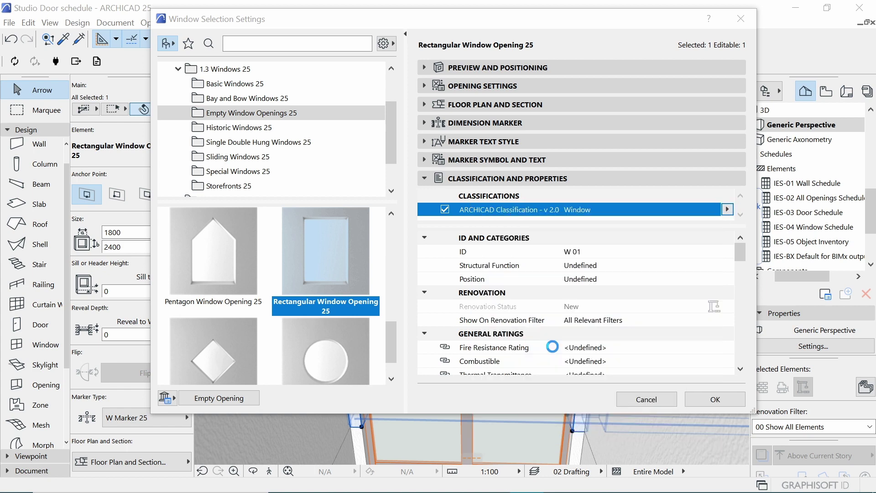
{"action": "left_click", "coordinate": [715, 400]}
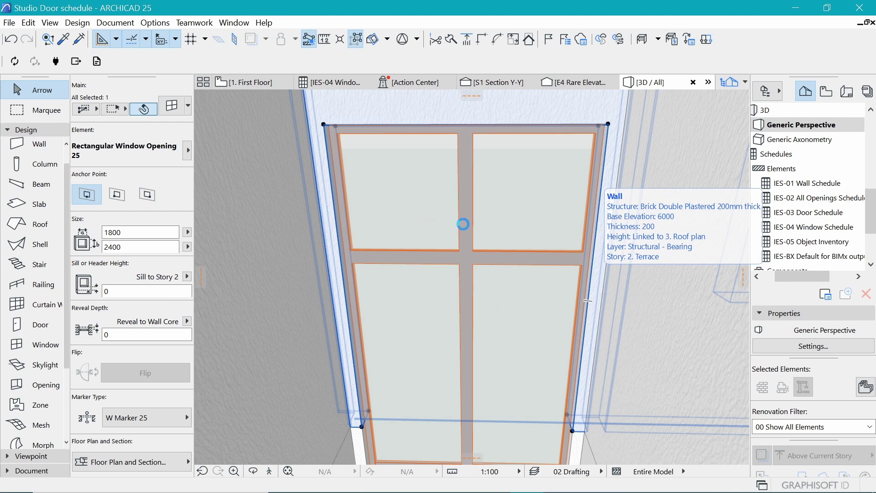
Change the 1,800×6,900 window's Element ID to W 04 in the window schedule, then reopen the schedule from the First Floor plan to refresh it
{"action": "left_click", "coordinate": [329, 82]}
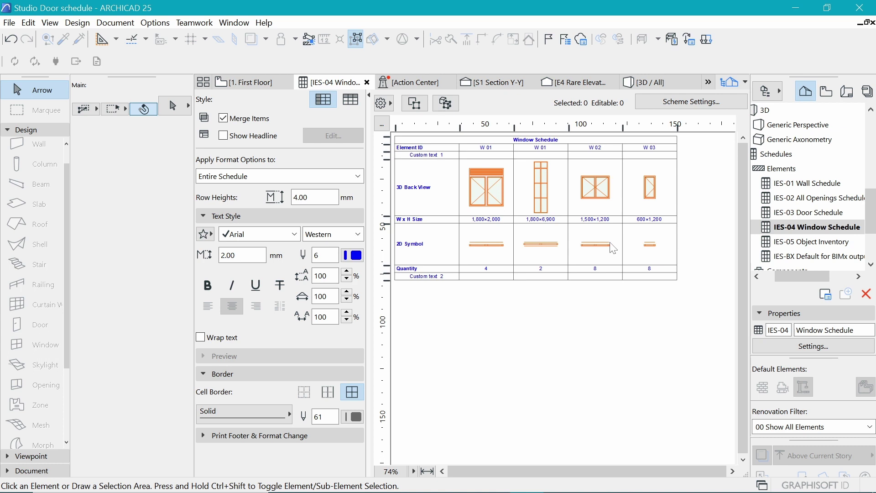
{"action": "left_click", "coordinate": [486, 148]}
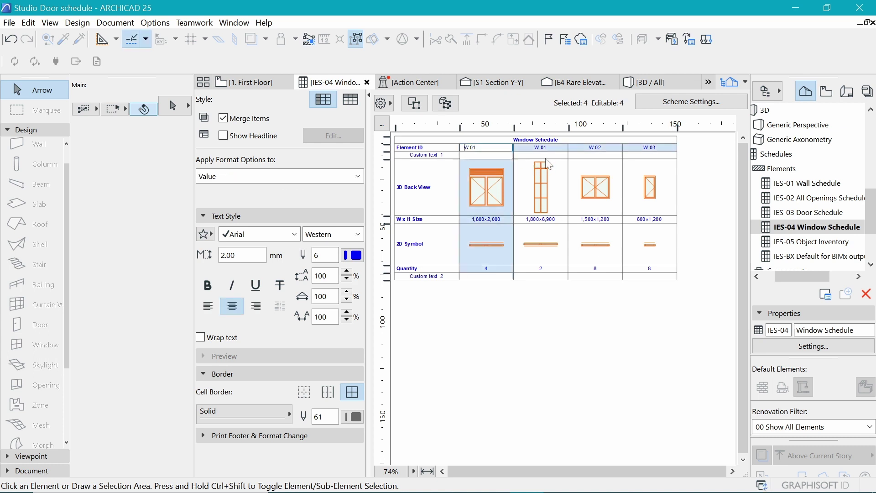
{"action": "double_click", "coordinate": [520, 147]}
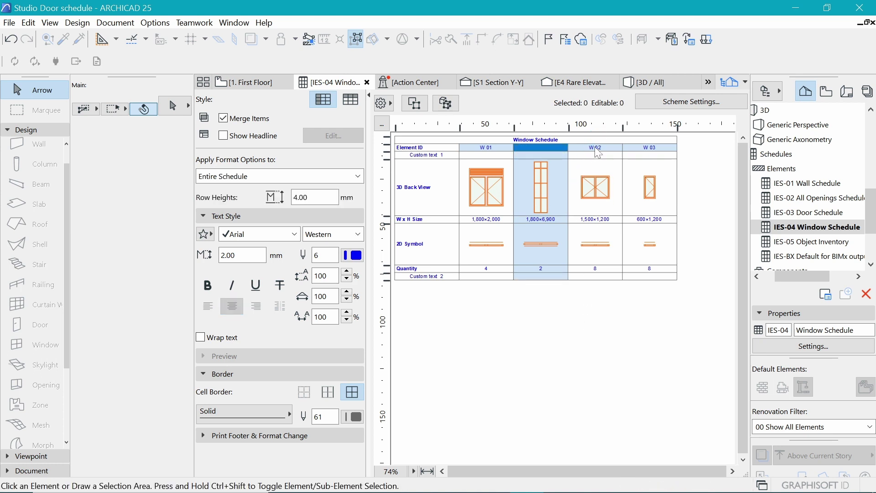
{"action": "key", "text": "Escape"}
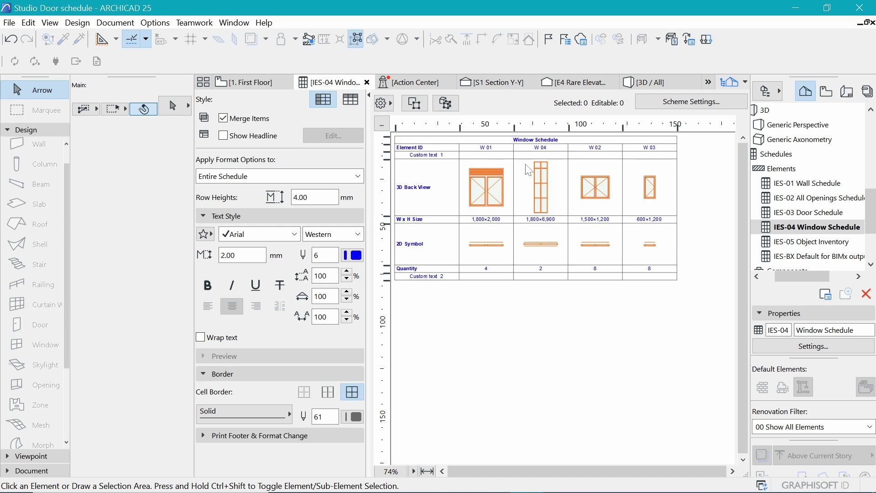
{"action": "left_click", "coordinate": [264, 83]}
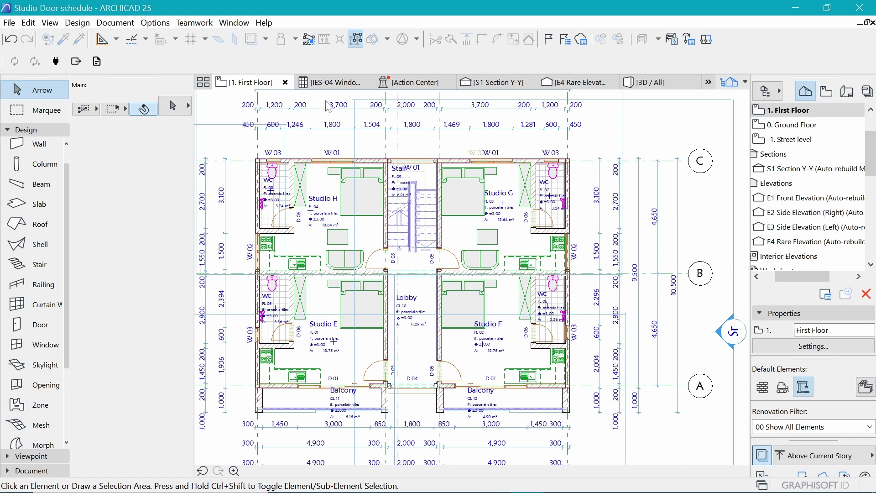
{"action": "left_click", "coordinate": [332, 84]}
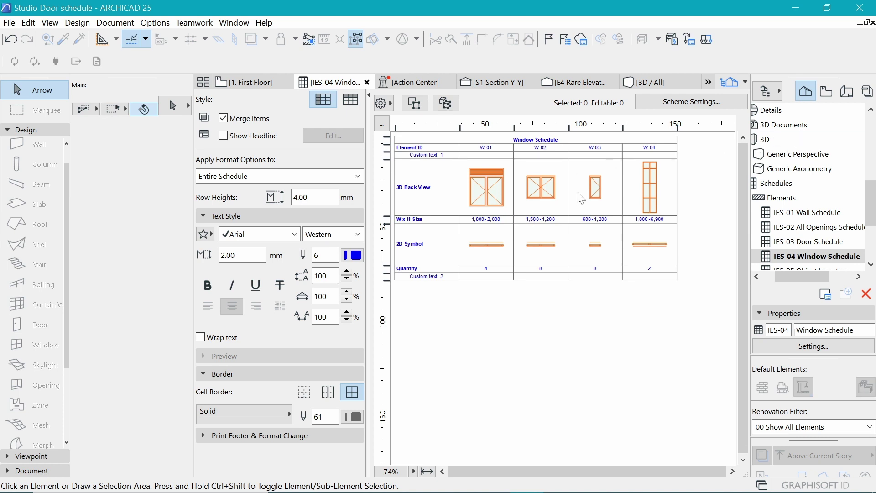
{"action": "left_click", "coordinate": [497, 176]}
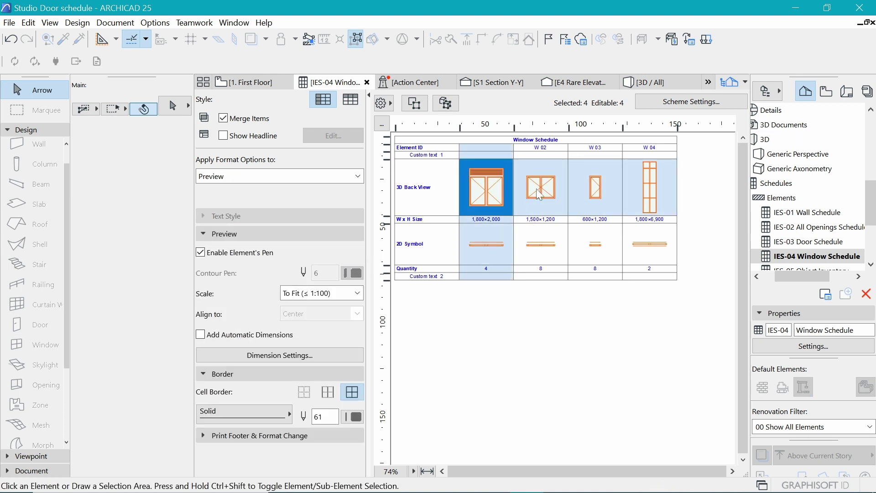
{"action": "left_click", "coordinate": [607, 187]}
{"action": "left_click", "coordinate": [649, 195]}
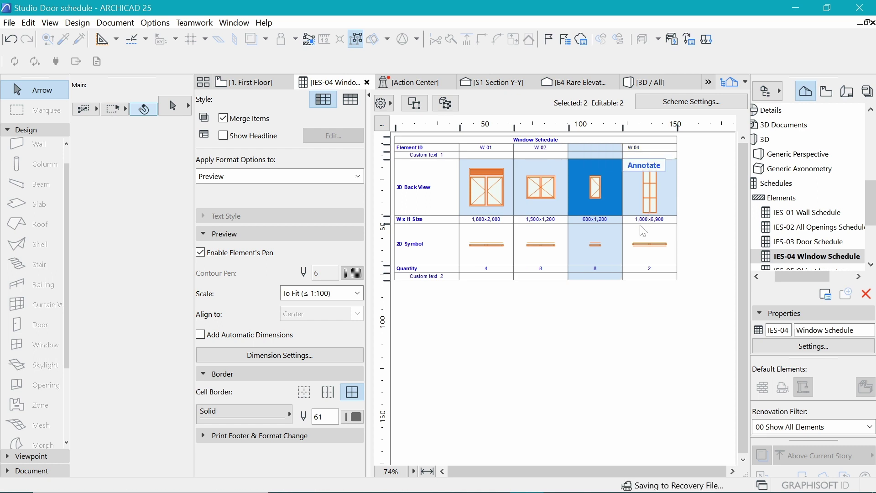
{"action": "left_click", "coordinate": [616, 328]}
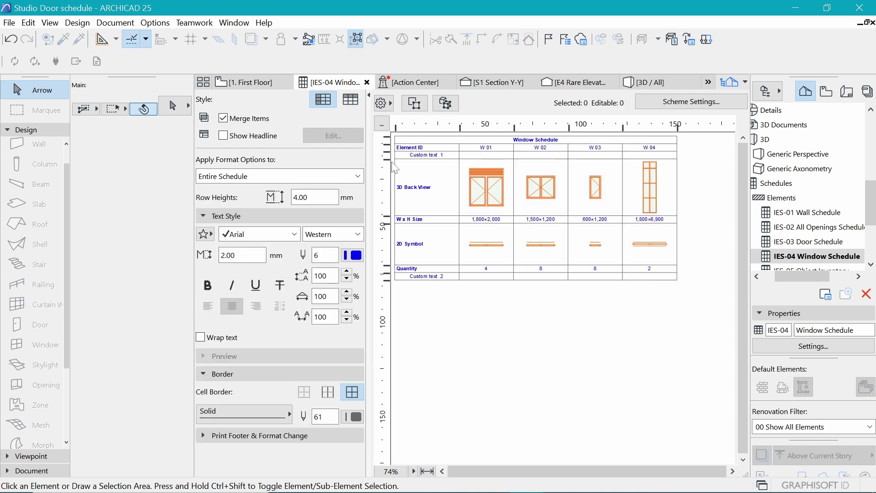
Increase the row heights of Custom text 1, W x H Size, Quantity and Custom text 2 in the window schedule
{"action": "left_click_drag", "start_coordinate": [386, 161], "coordinate": [396, 200]}
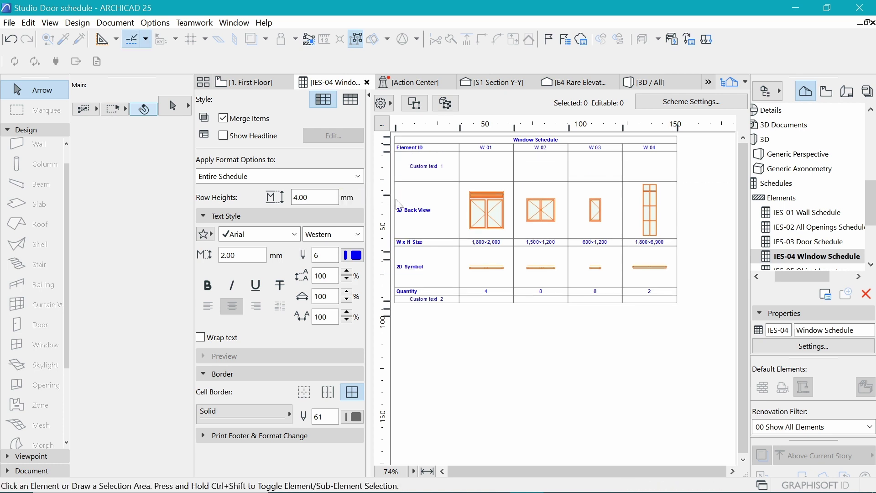
{"action": "left_click_drag", "start_coordinate": [387, 259], "coordinate": [388, 263]}
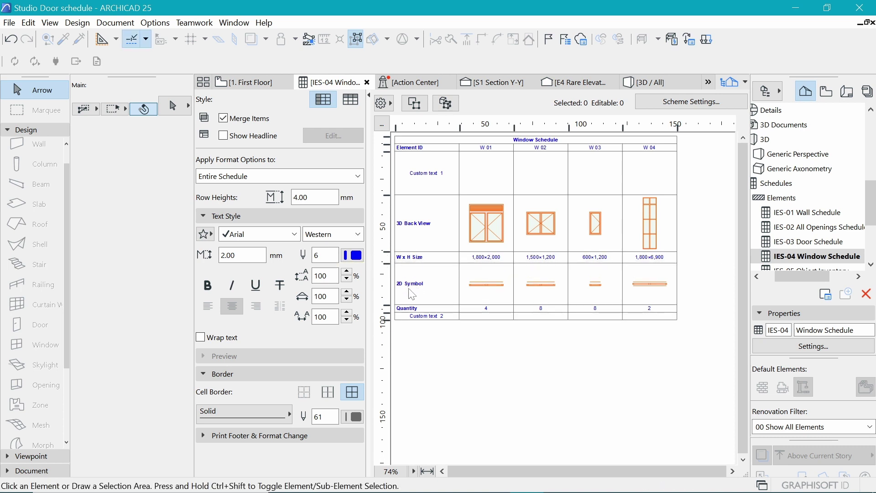
{"action": "left_click_drag", "start_coordinate": [384, 313], "coordinate": [385, 325]}
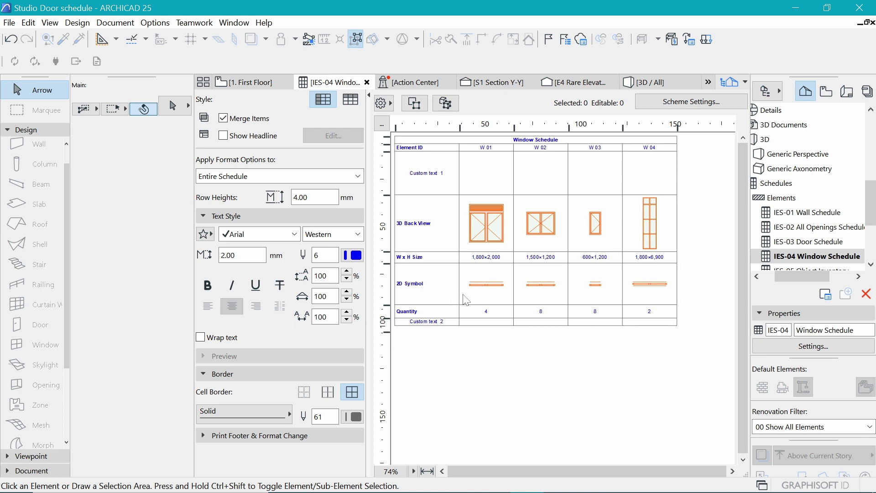
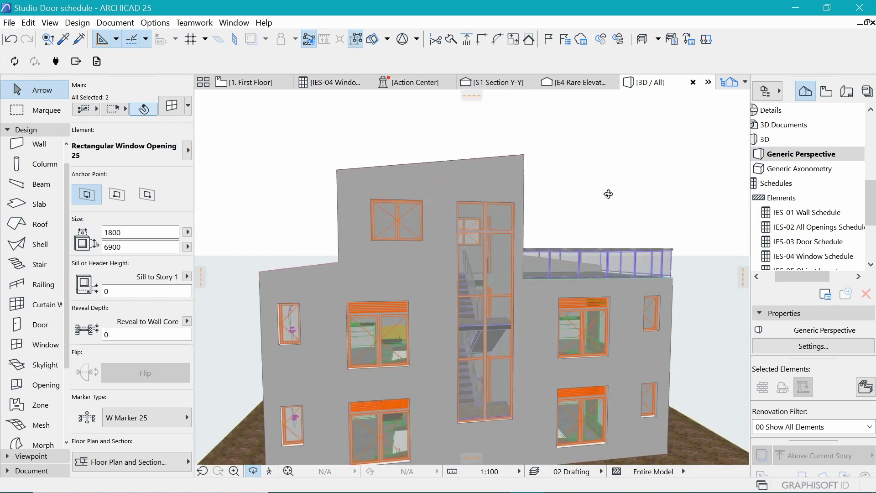
Clear the selection of both stairwell openings in the 3D view and select only the middle one with the Window tool
{"action": "left_click", "coordinate": [512, 206]}
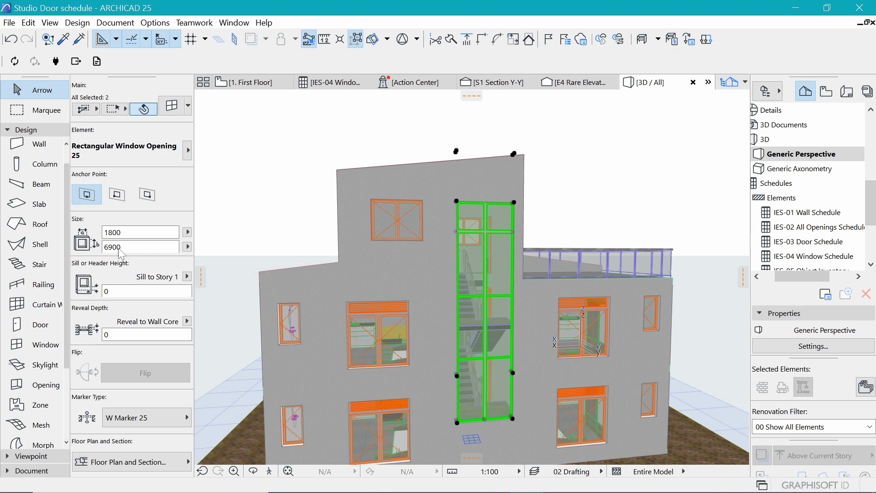
{"action": "scroll", "coordinate": [31, 350], "scroll_direction": "down", "scroll_amount": 3}
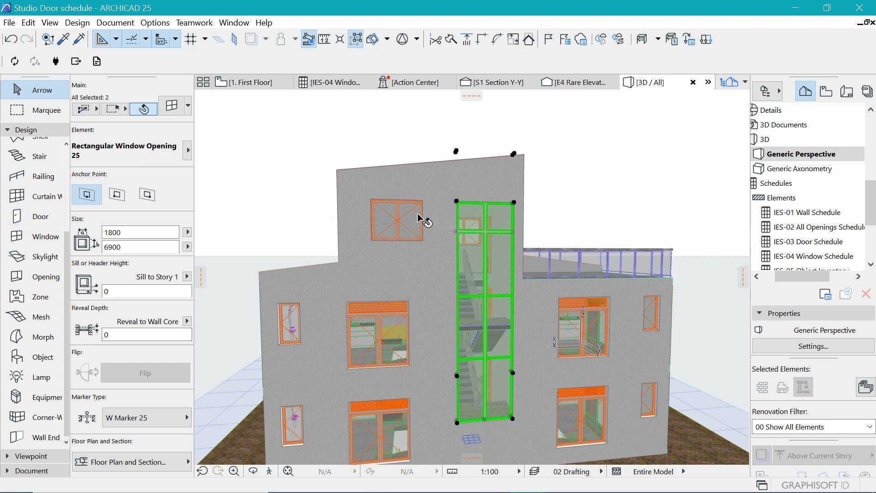
{"action": "key", "text": "Escape"}
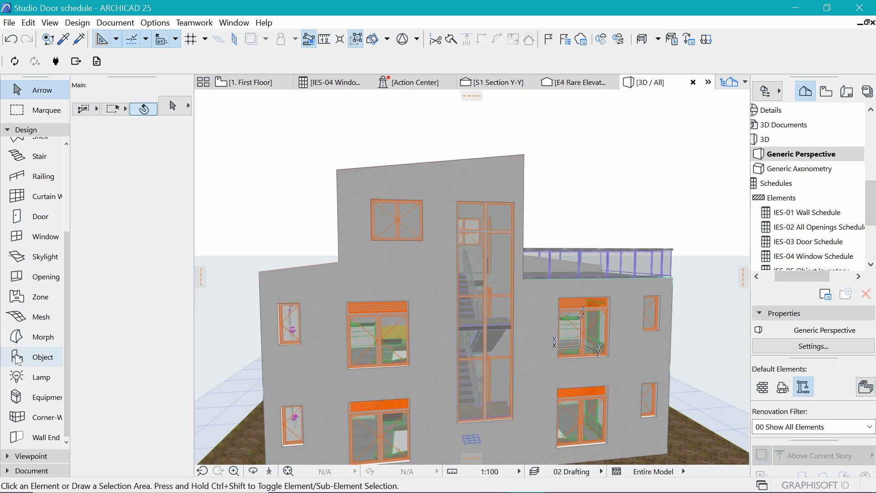
{"action": "scroll", "coordinate": [36, 328], "scroll_direction": "up", "scroll_amount": 5}
{"action": "scroll", "coordinate": [34, 320], "scroll_direction": "down", "scroll_amount": 4}
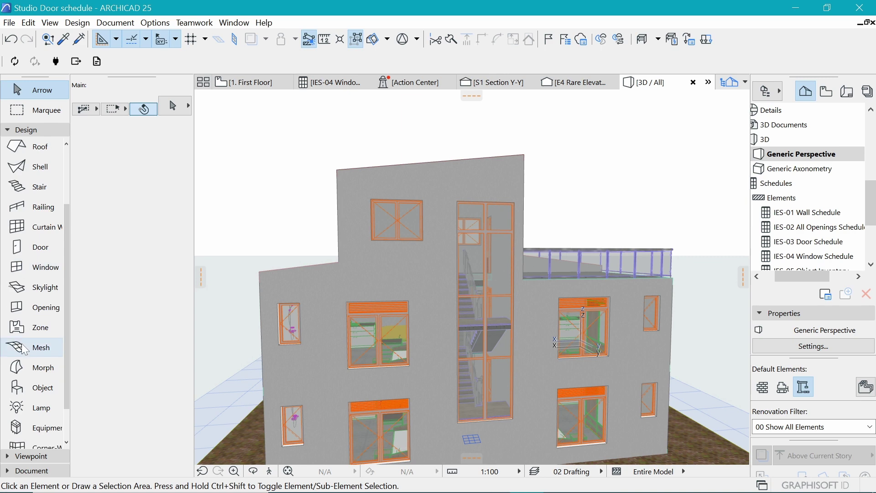
{"action": "left_click", "coordinate": [37, 267]}
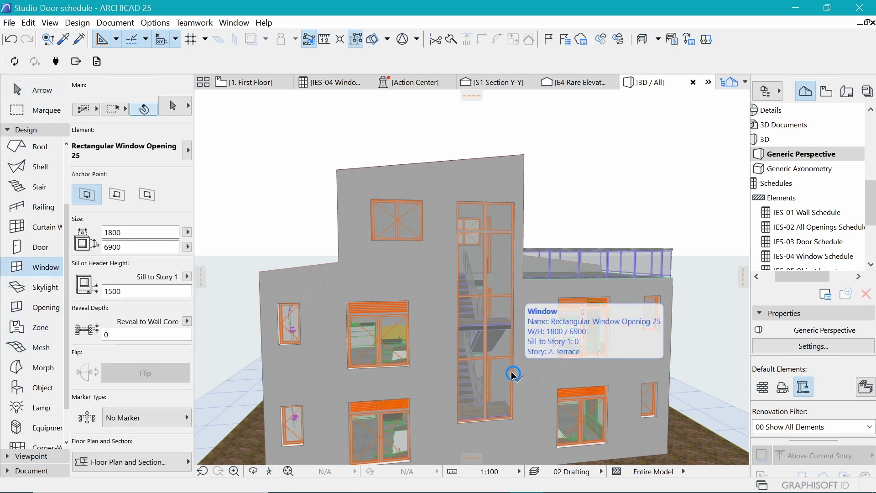
{"action": "left_click", "coordinate": [513, 374], "text": "shift"}
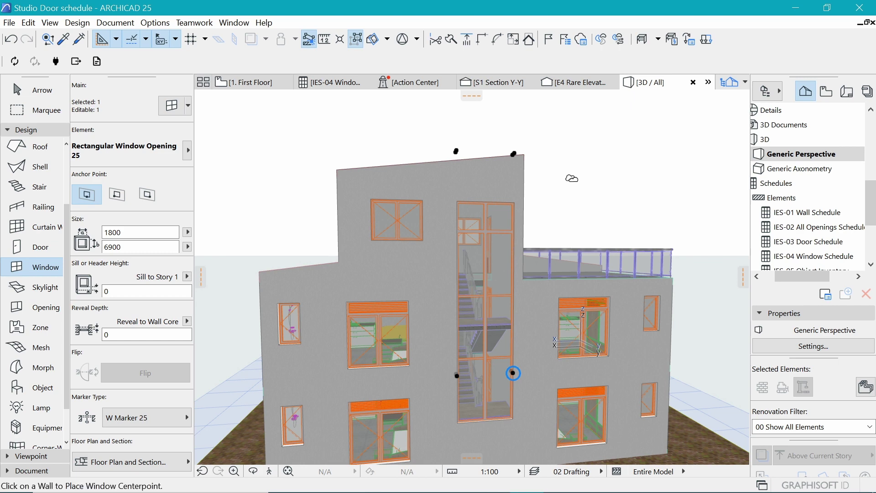
Delete the selected middle stairwell opening to test its extent, and undo the deletion
{"action": "key", "text": "Delete"}
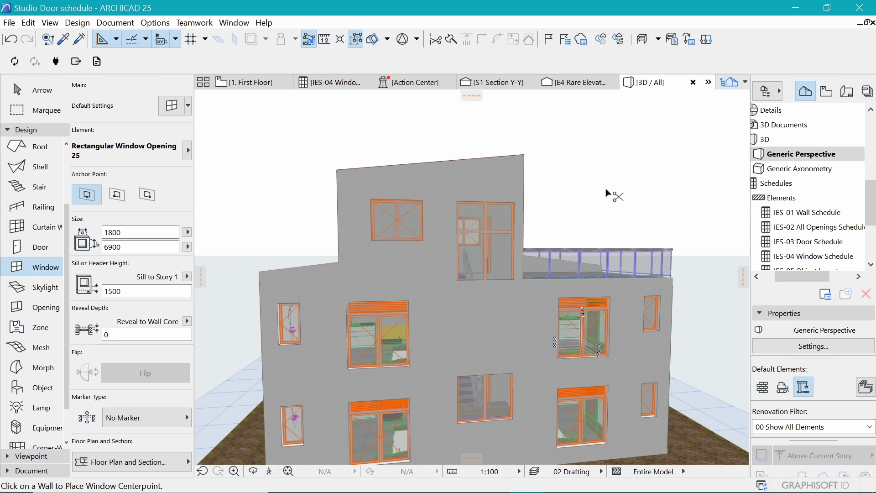
{"action": "key", "text": "ctrl+z"}
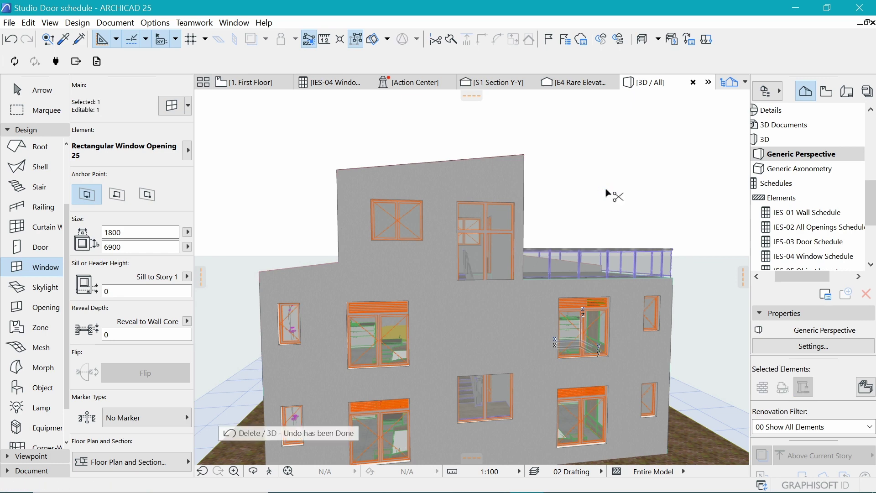
Set the height of the selected middle stairwell opening to 3000 mm
{"action": "left_click", "coordinate": [128, 247]}
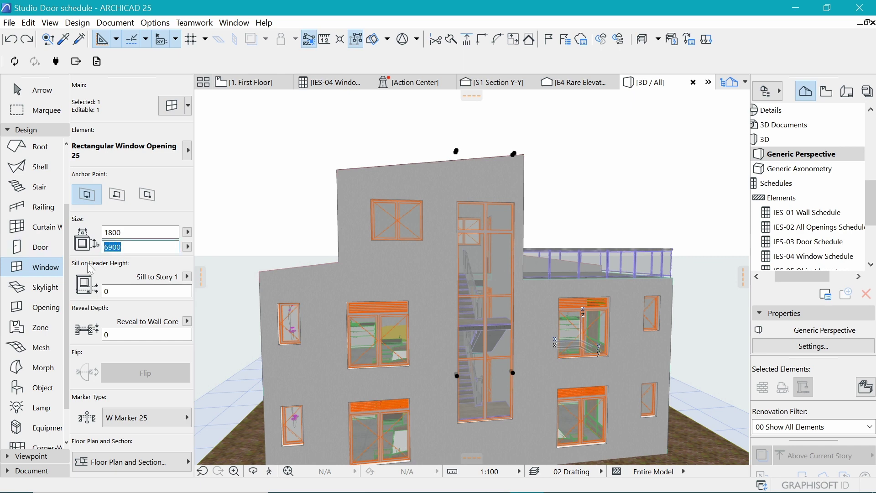
{"action": "type", "text": "3000"}
{"action": "key", "text": "Return"}
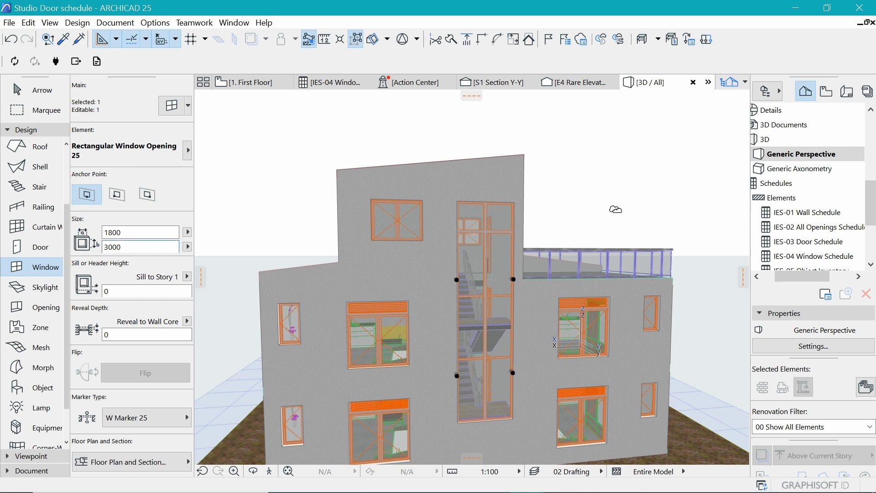
Set the ARCHICAD Classification of the selected 1800×3000 mm window opening to Empty Opening in its settings
{"action": "left_click", "coordinate": [172, 110]}
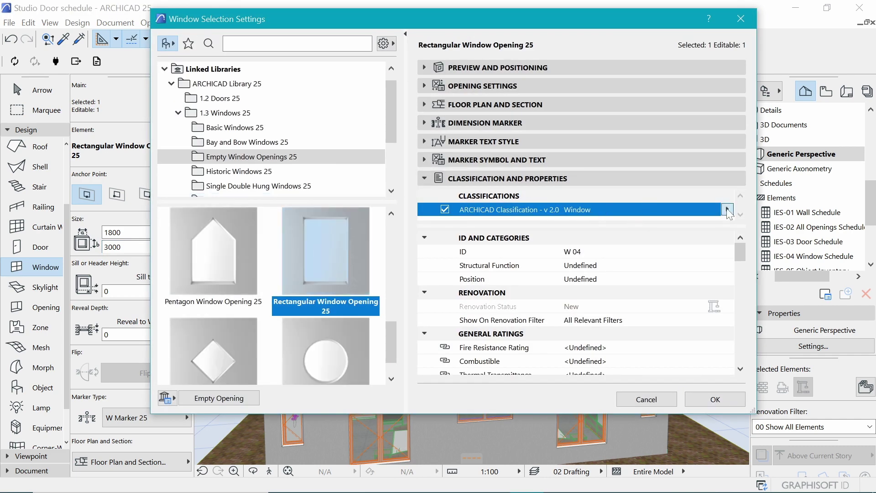
{"action": "left_click", "coordinate": [728, 212]}
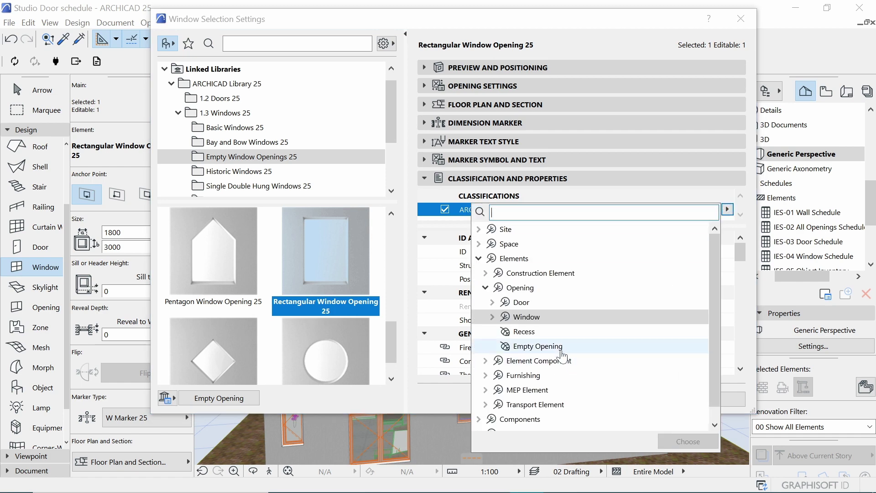
{"action": "left_click", "coordinate": [571, 351]}
{"action": "left_click", "coordinate": [706, 402]}
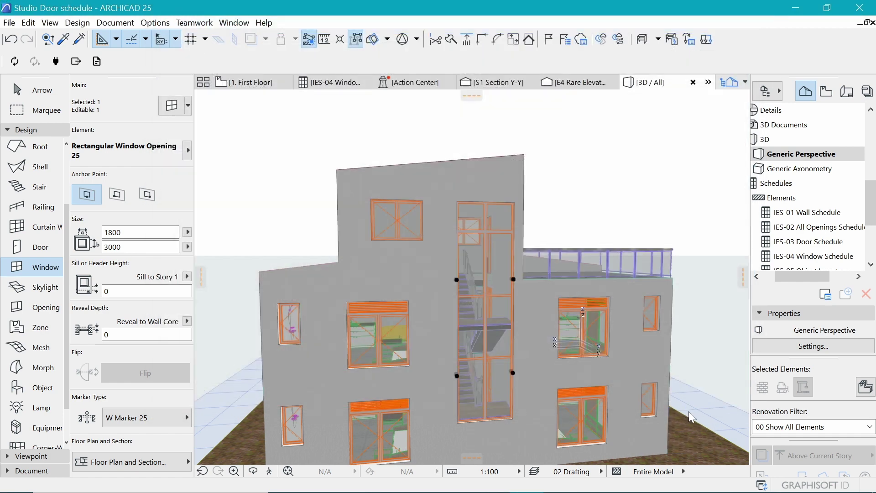
Return to the window schedule and check the quantity and preview of the W 04 window
{"action": "left_click", "coordinate": [351, 83]}
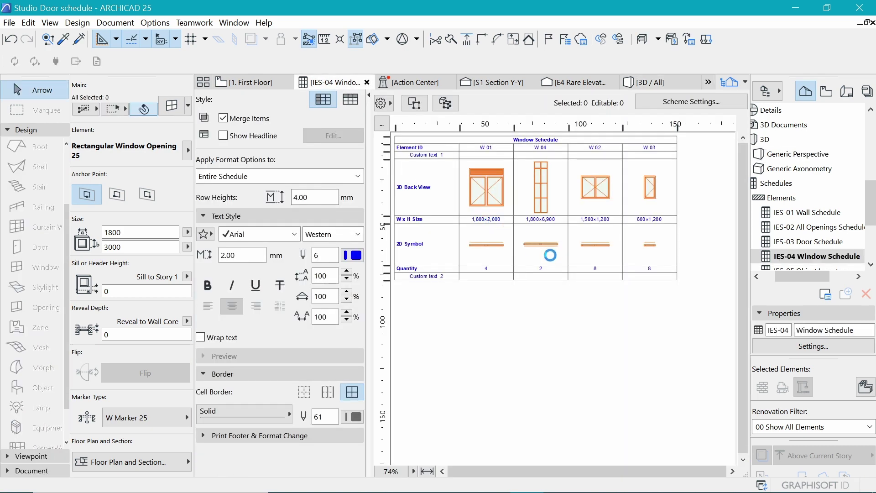
{"action": "left_click", "coordinate": [548, 252]}
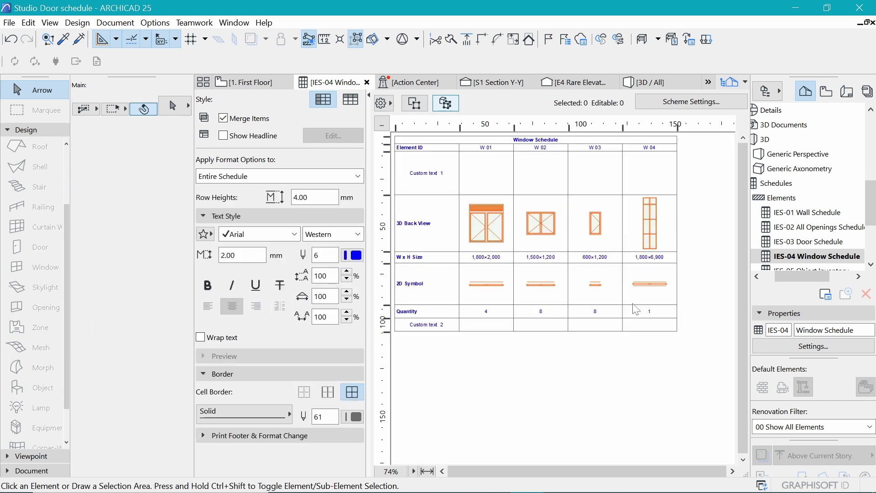
{"action": "left_click", "coordinate": [666, 243]}
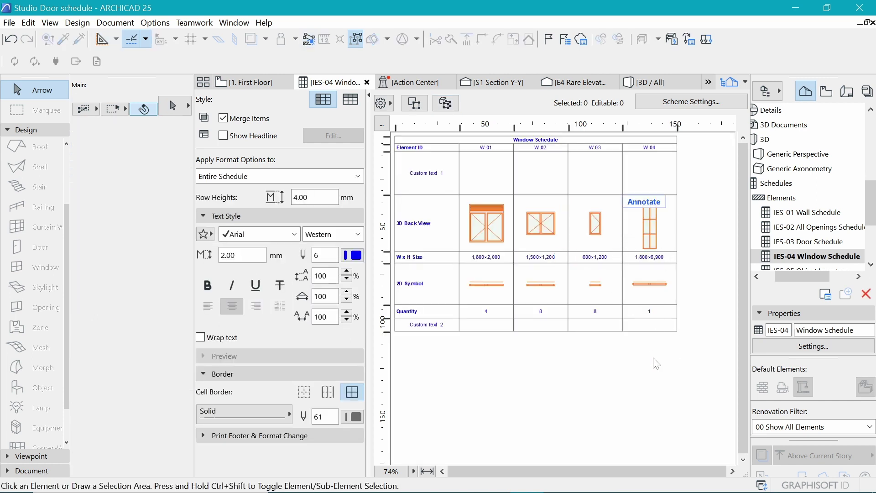
Check the elevation previews of windows W 03, W 02 and W 01 in the schedule
{"action": "left_click", "coordinate": [594, 228]}
{"action": "left_click", "coordinate": [540, 233]}
{"action": "left_click", "coordinate": [494, 238]}
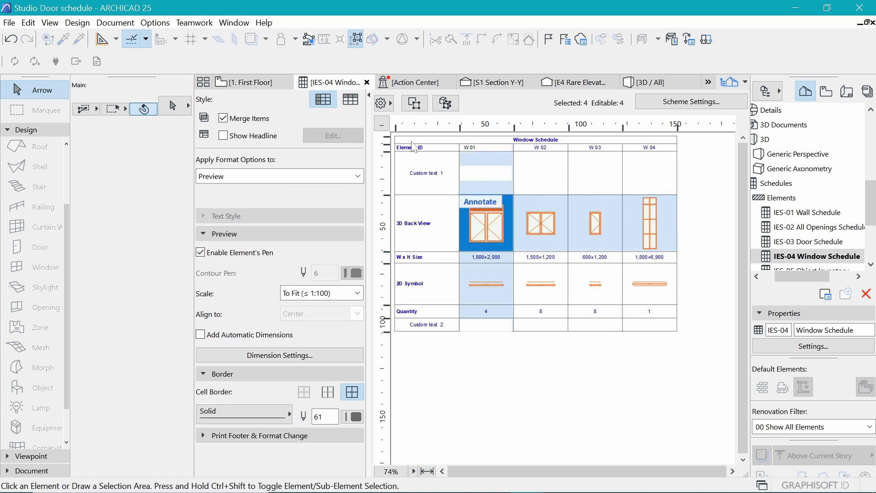
Rename the Custom text 1 header of the window schedule as Description
{"action": "double_click", "coordinate": [416, 172]}
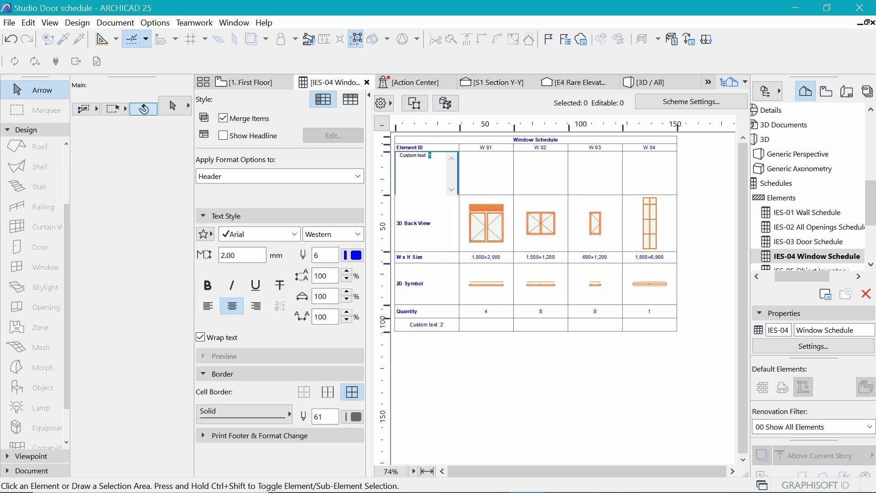
{"action": "key", "text": "ctrl+a"}
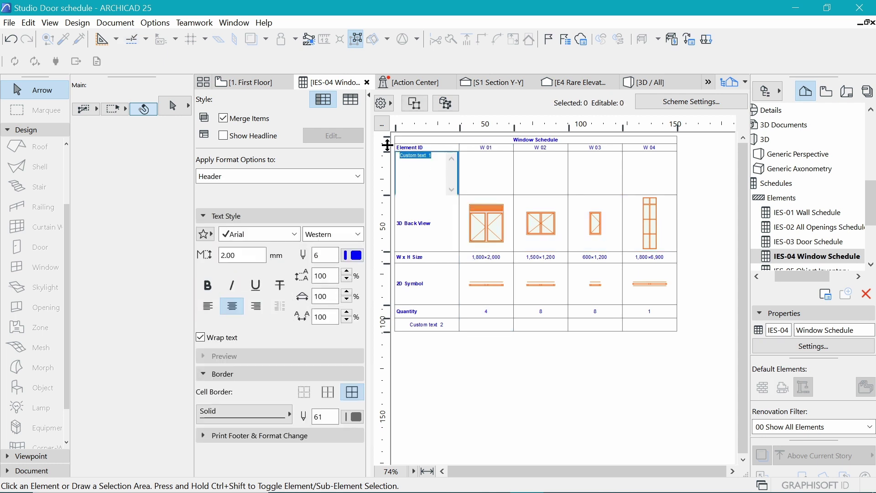
{"action": "left_click", "coordinate": [392, 472]}
{"action": "type", "text": "100"}
{"action": "key", "text": "Return"}
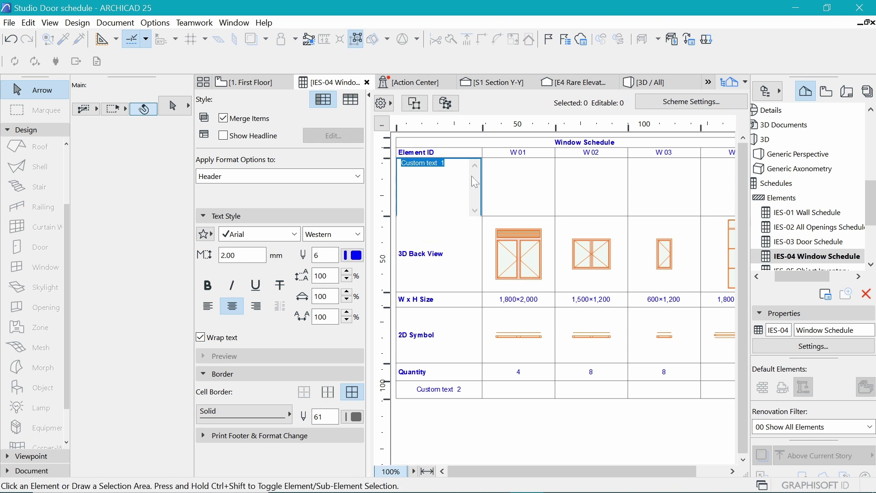
{"action": "type", "text": "Description"}
{"action": "key", "text": "shift+Tab"}
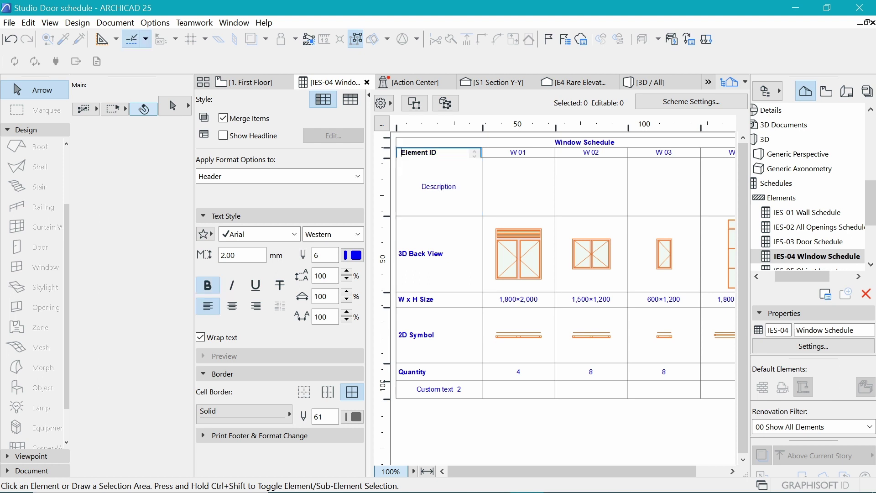
Rename the Element ID header as Window Marker and the 3D Back View header as Elevation
{"action": "type", "text": "W"}
{"action": "type", "text": "indow Sche"}
{"action": "key", "text": "BackSpace"}
{"action": "type", "text": "w Marker"}
{"action": "key", "text": "Tab"}
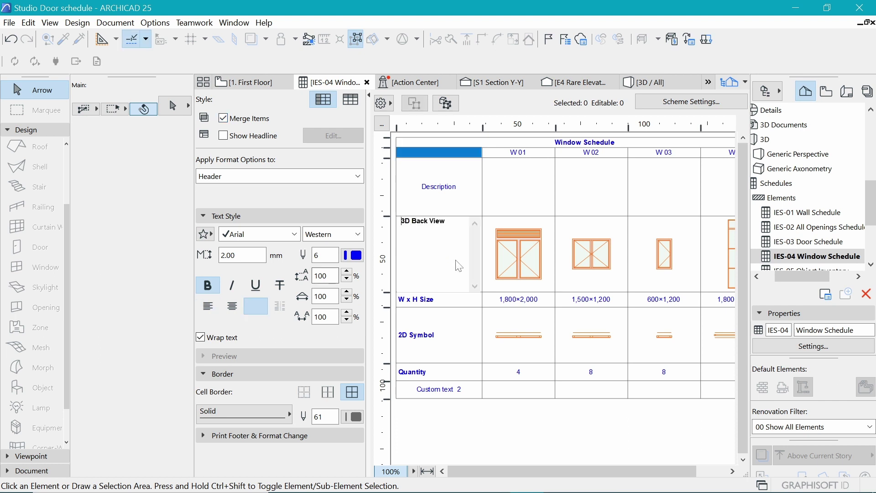
{"action": "type", "text": "E"}
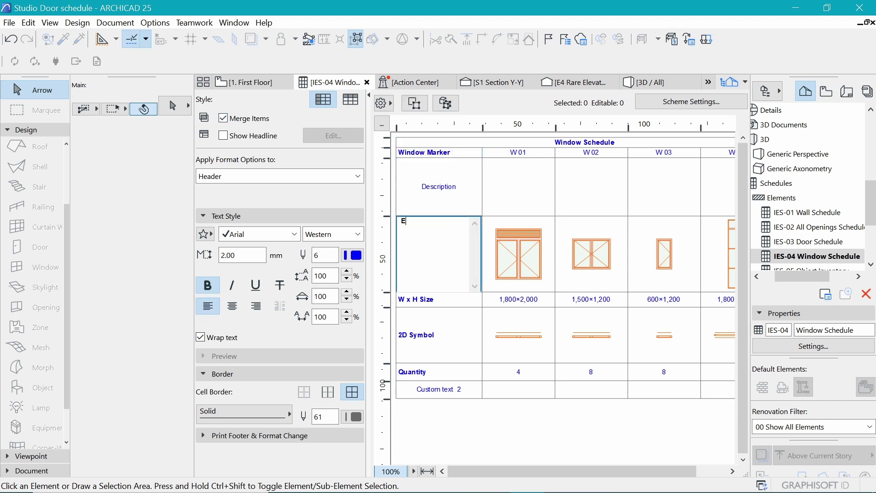
{"action": "type", "text": "levation"}
Rename the 2D Symbol header as 2D Plan Symbol and the Custom text 2 header as Location
{"action": "left_click", "coordinate": [429, 346]}
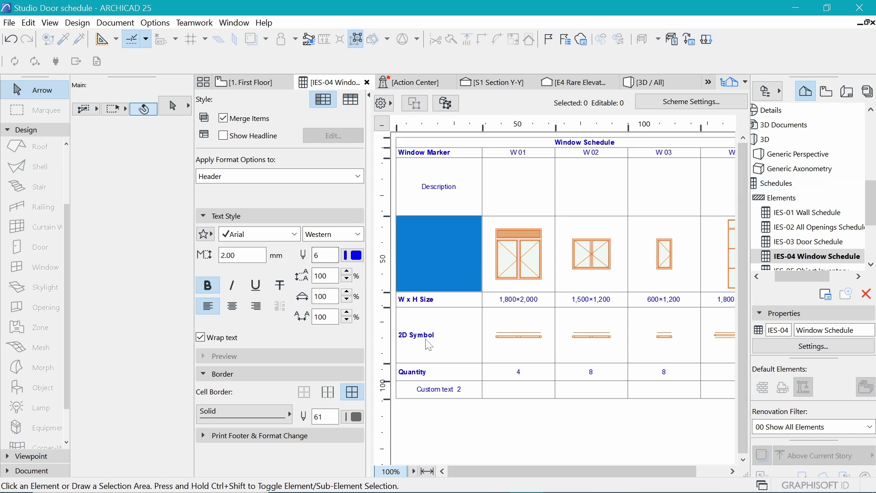
{"action": "type", "text": "Plan"}
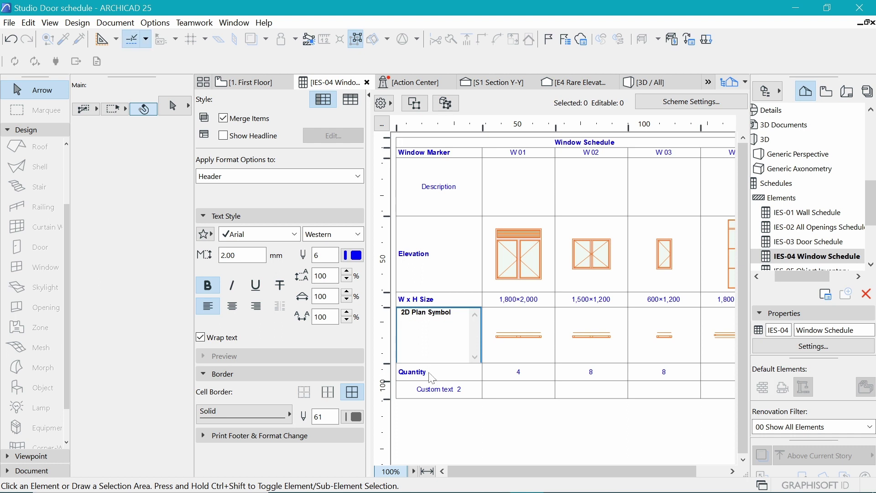
{"action": "key", "text": "Tab"}
{"action": "key", "text": "Tab"}
{"action": "key", "text": "ctrl+a"}
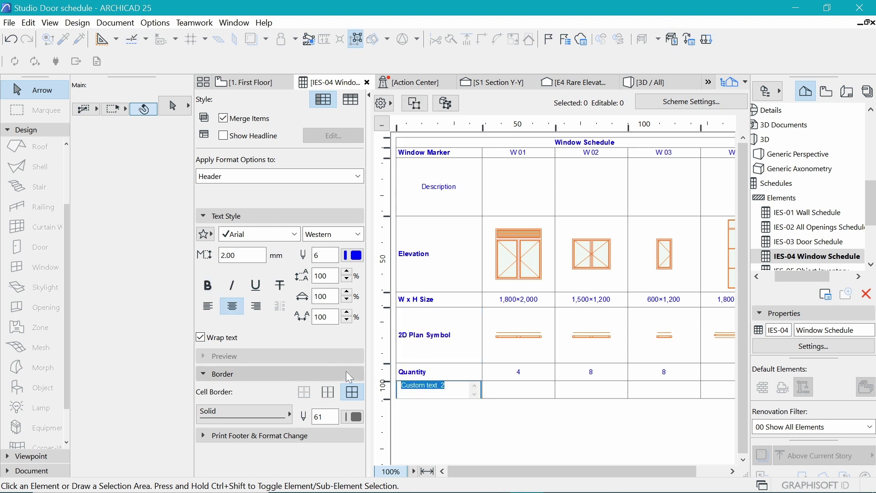
{"action": "type", "text": "Loca"}
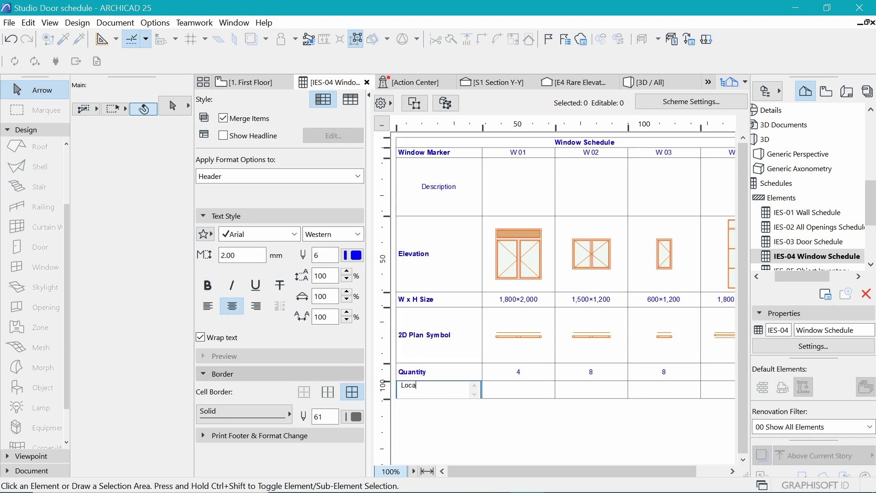
{"action": "type", "text": "tion"}
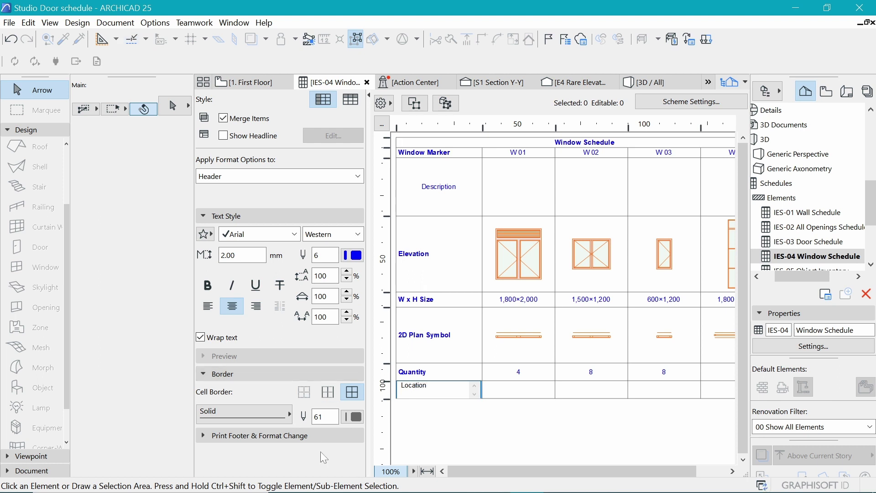
{"action": "left_click", "coordinate": [468, 413]}
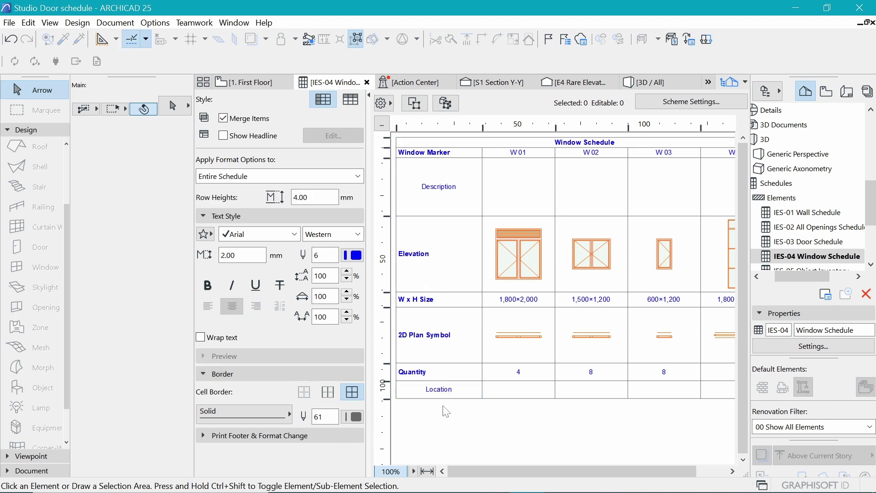
Make the Location and Description headers bold and left-aligned
{"action": "left_click", "coordinate": [452, 390]}
{"action": "left_click", "coordinate": [208, 306]}
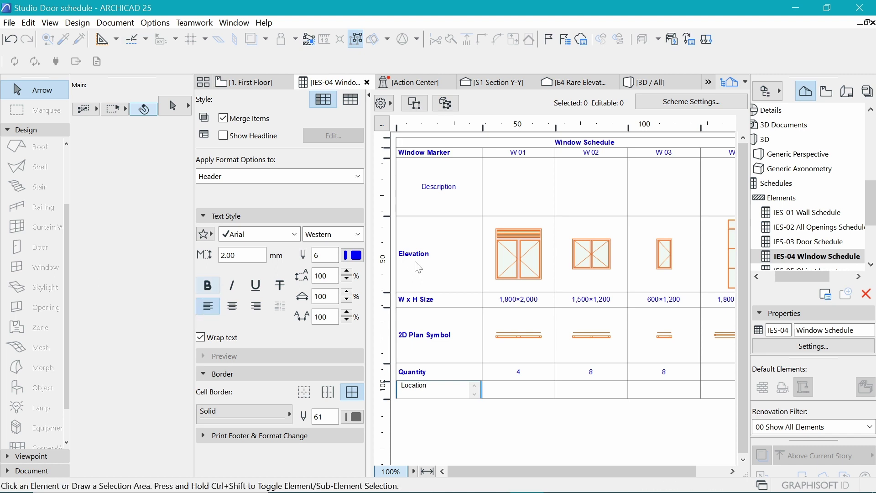
{"action": "left_click", "coordinate": [216, 282]}
{"action": "left_click", "coordinate": [430, 196]}
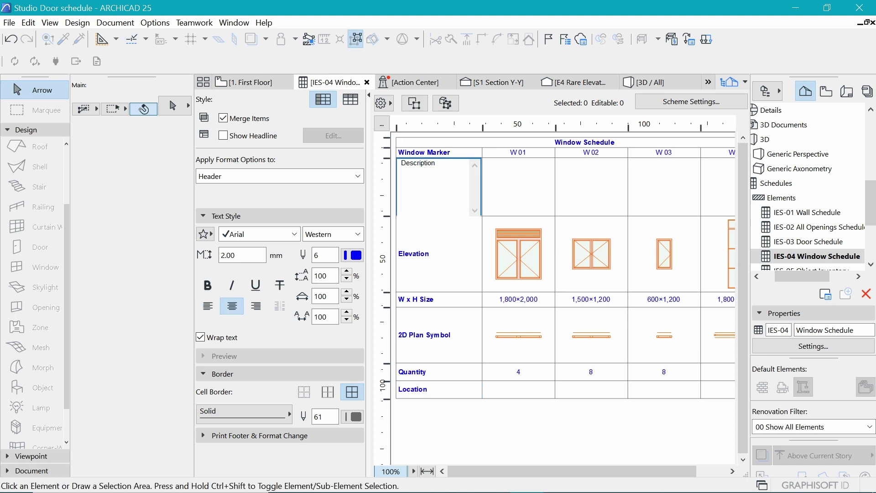
{"action": "left_click", "coordinate": [208, 306]}
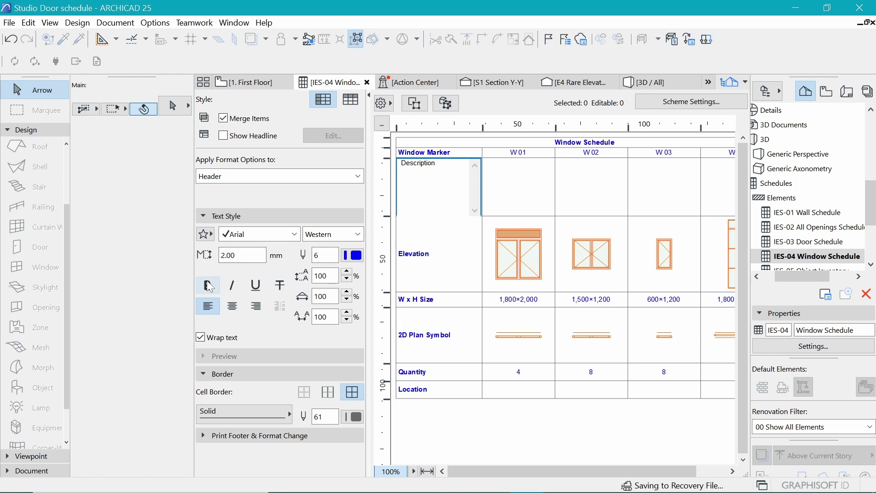
{"action": "left_click", "coordinate": [209, 287]}
Set the font of the schedule headers to Montserrat Medium
{"action": "left_click", "coordinate": [278, 235]}
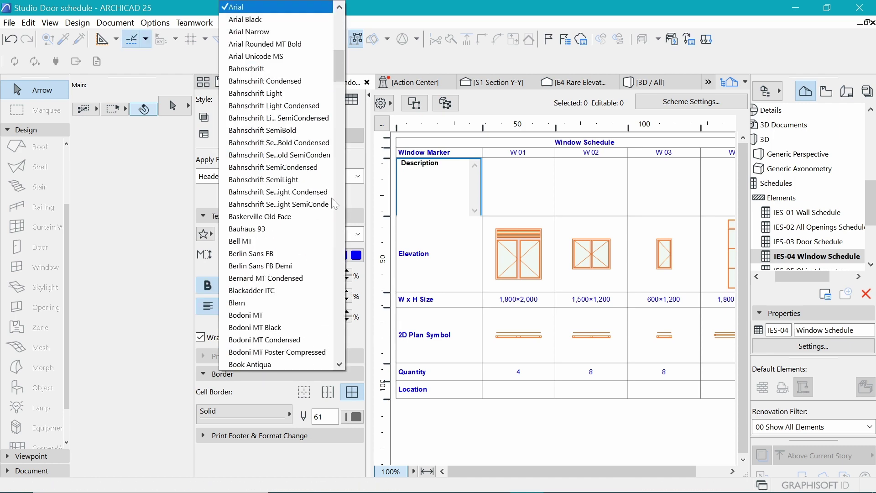
{"action": "scroll", "coordinate": [333, 54], "scroll_direction": "up", "scroll_amount": 15}
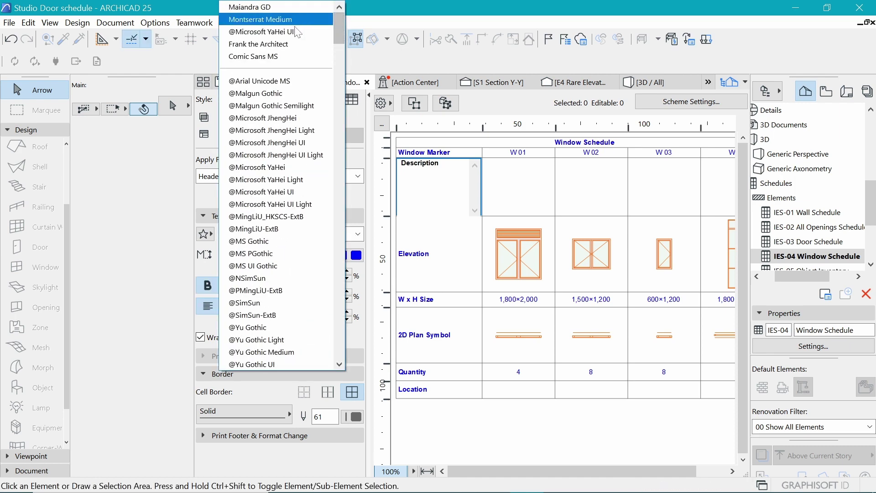
{"action": "left_click", "coordinate": [292, 20]}
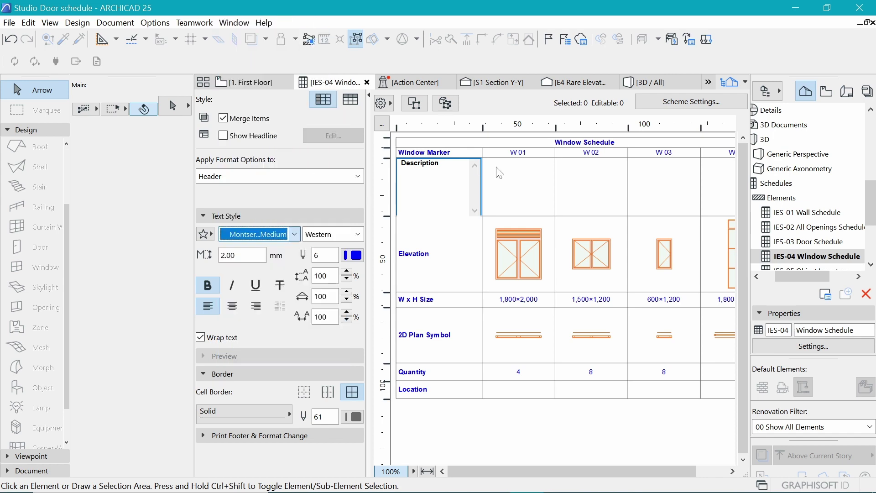
Set the font of the schedule values to Maiandra GD, starting from the W 01 marker cell
{"action": "left_click", "coordinate": [528, 155]}
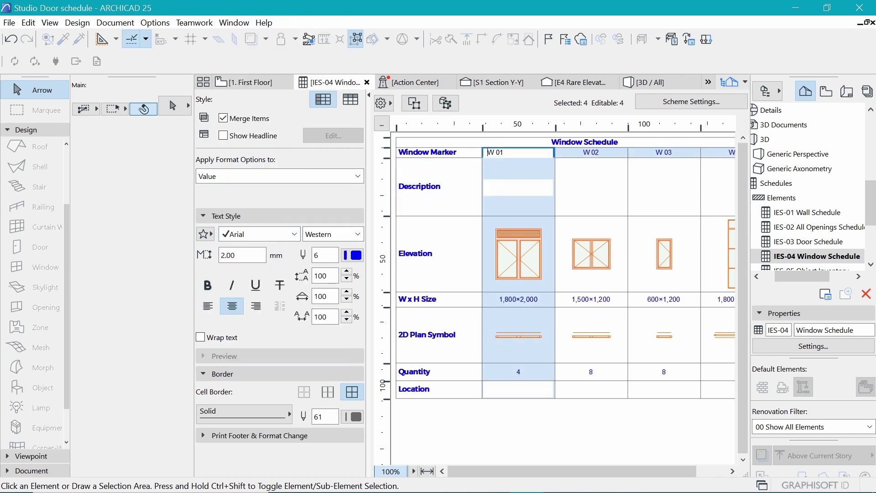
{"action": "left_click", "coordinate": [286, 234]}
{"action": "left_click_drag", "start_coordinate": [343, 62], "coordinate": [343, 19]}
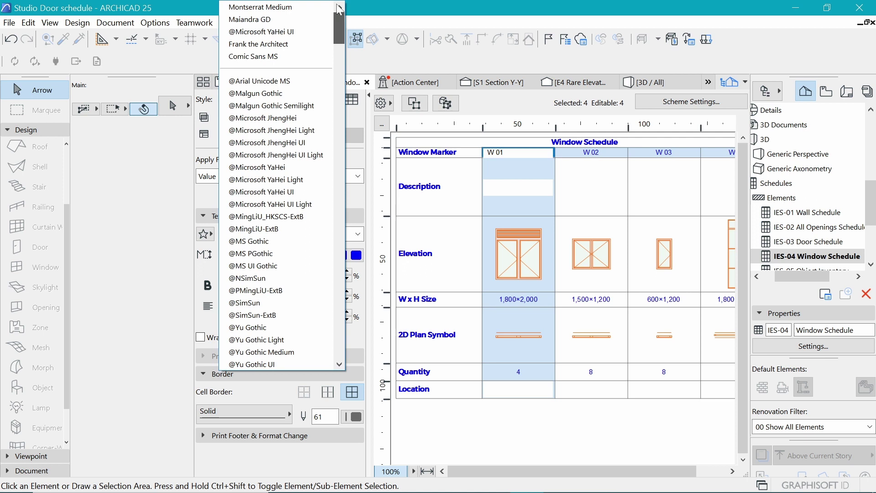
{"action": "left_click", "coordinate": [297, 20]}
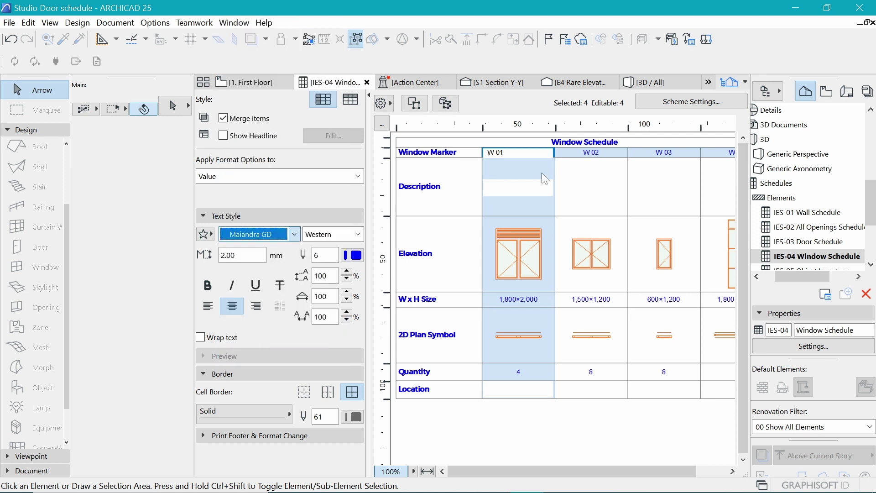
Turn on text wrapping for the description values and describe W 01 as "Double Metal casement Side hang window with 300mm high transom."
{"action": "left_click", "coordinate": [504, 210]}
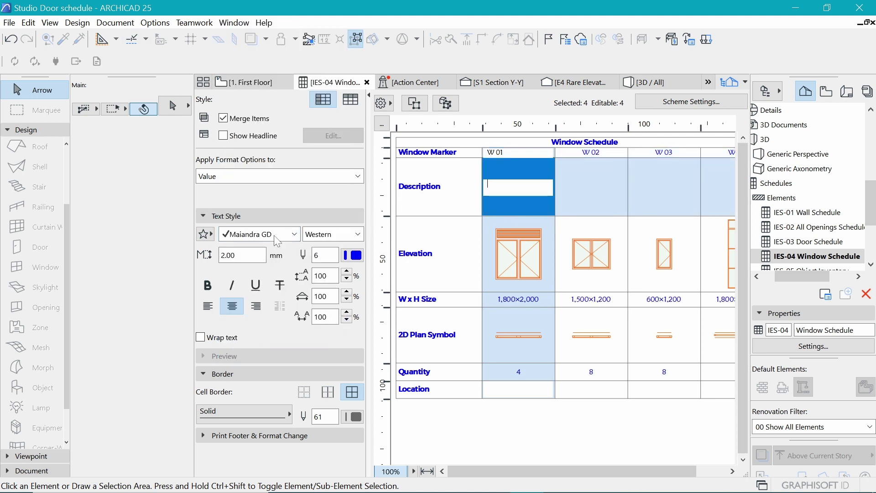
{"action": "left_click", "coordinate": [223, 337]}
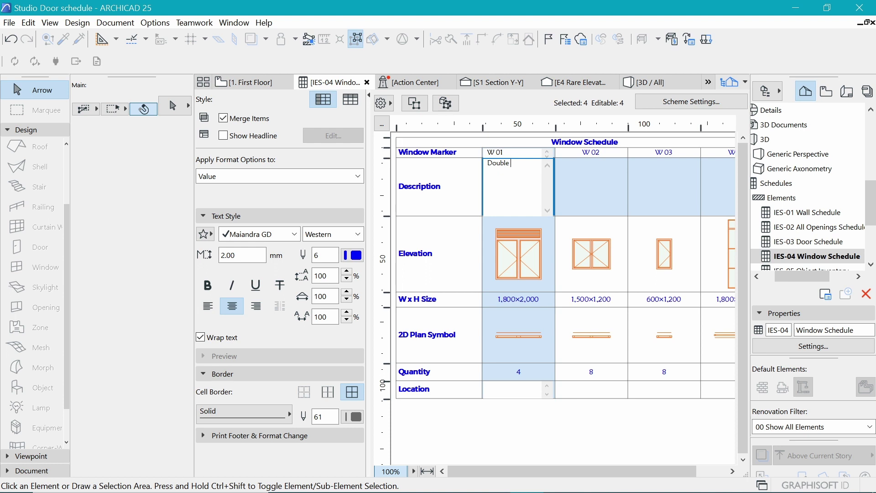
{"action": "type", "text": "Me"}
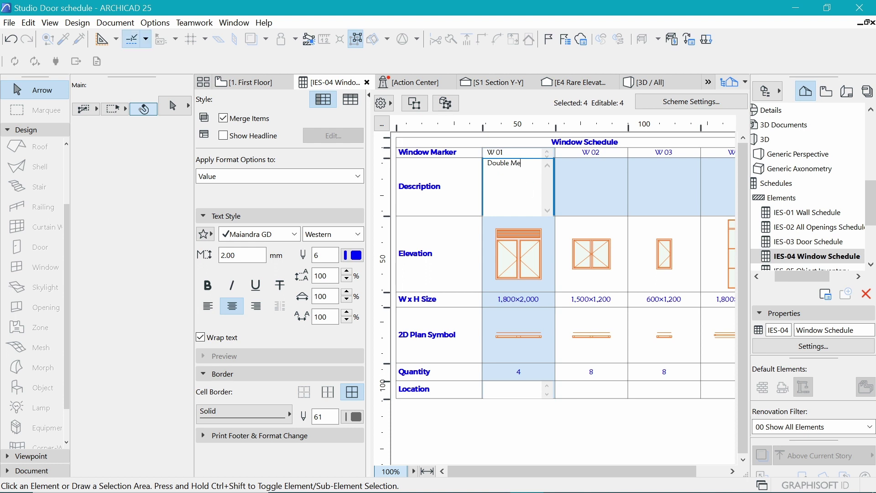
{"action": "type", "text": "tal casement Sid"}
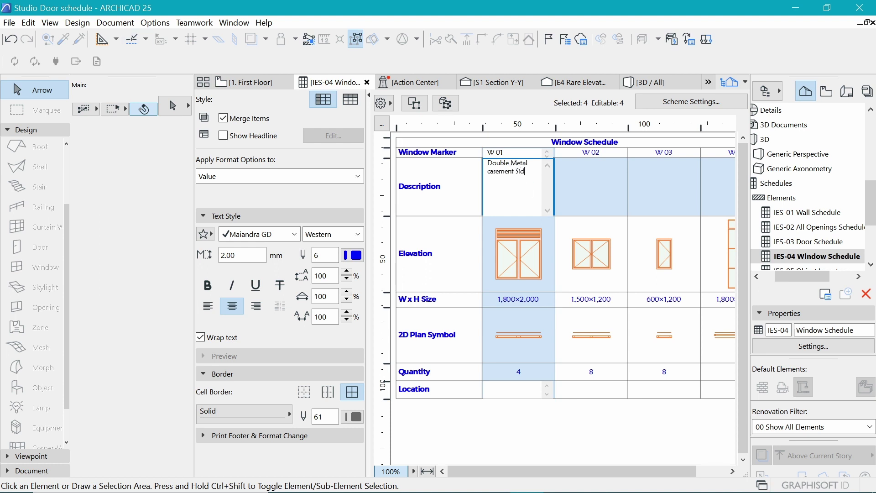
{"action": "type", "text": "e hang window with 300mm high"}
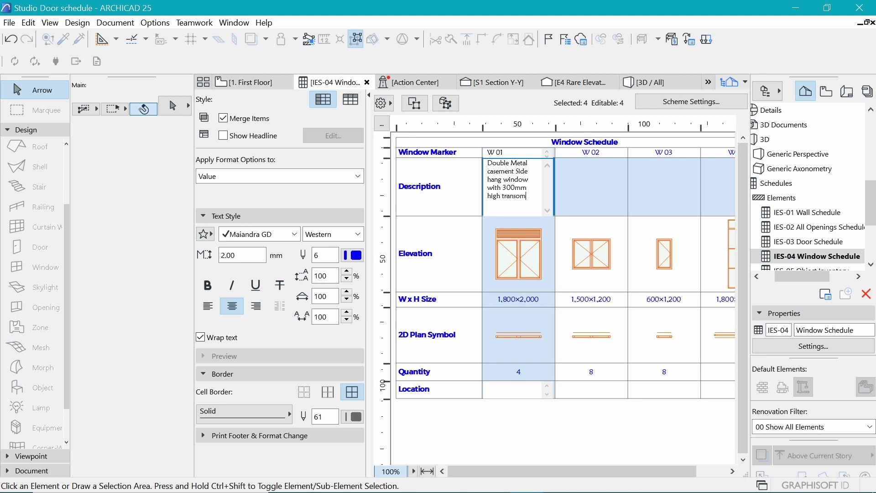
{"action": "type", "text": " transom."}
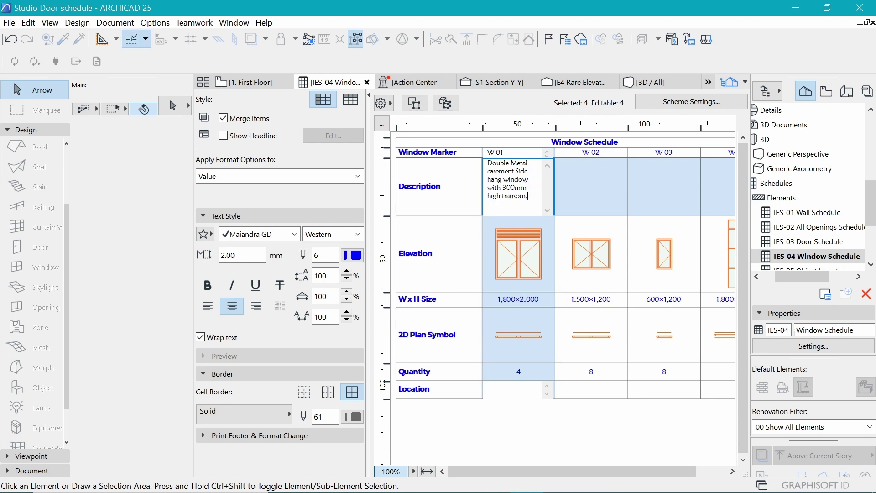
Copy the W 01 description text into the W 02 description cell
{"action": "left_click", "coordinate": [528, 187]}
{"action": "key", "text": "ctrl+a"}
{"action": "key", "text": "ctrl+c"}
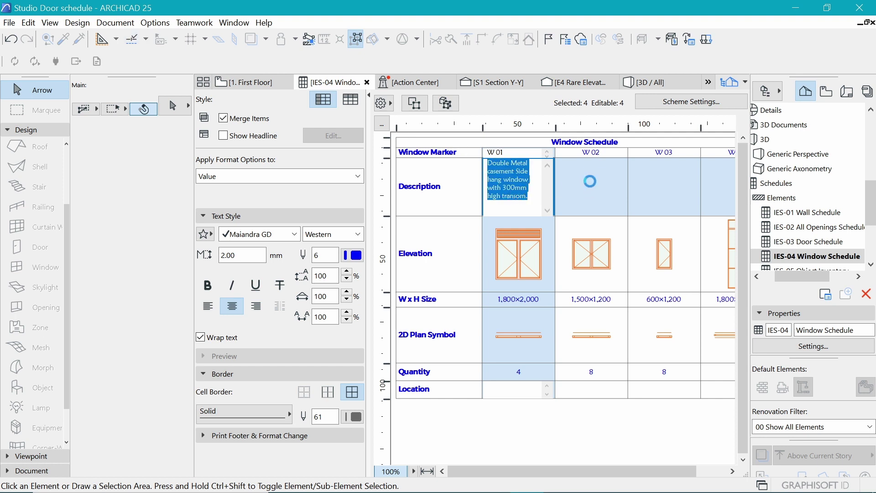
{"action": "key", "text": "Left"}
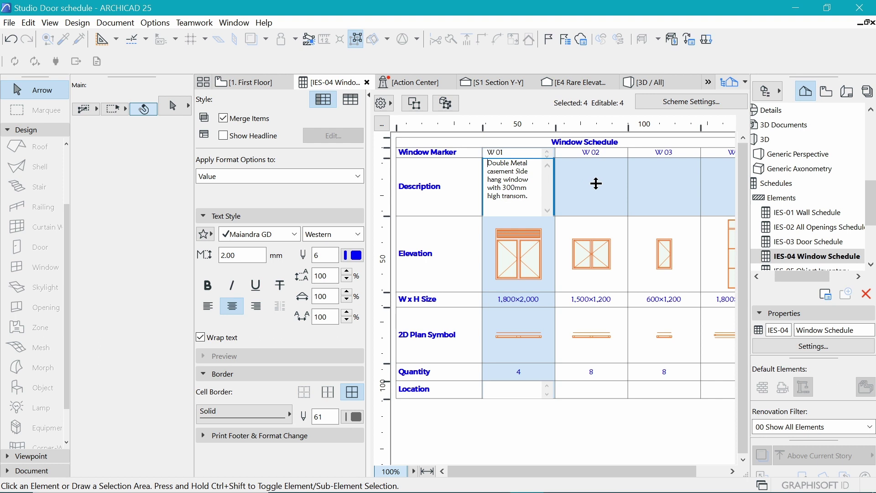
{"action": "left_click", "coordinate": [596, 182]}
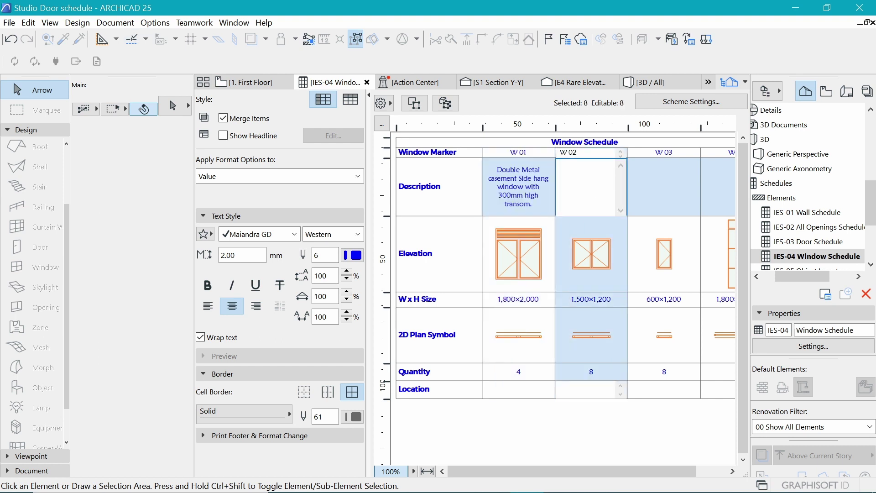
{"action": "key", "text": "ctrl+v"}
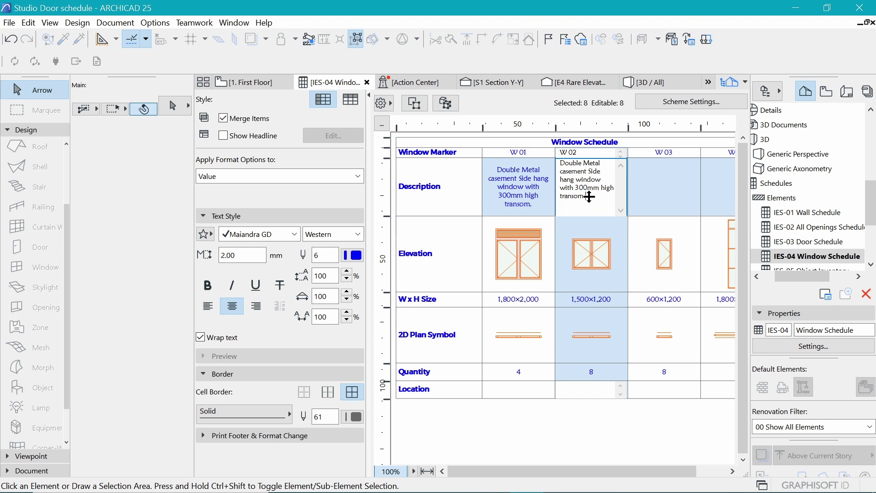
Shorten the W 02 description to "Double Metal casement Side hang window." and copy the whole text
{"action": "left_click_drag", "start_coordinate": [586, 196], "coordinate": [560, 187]}
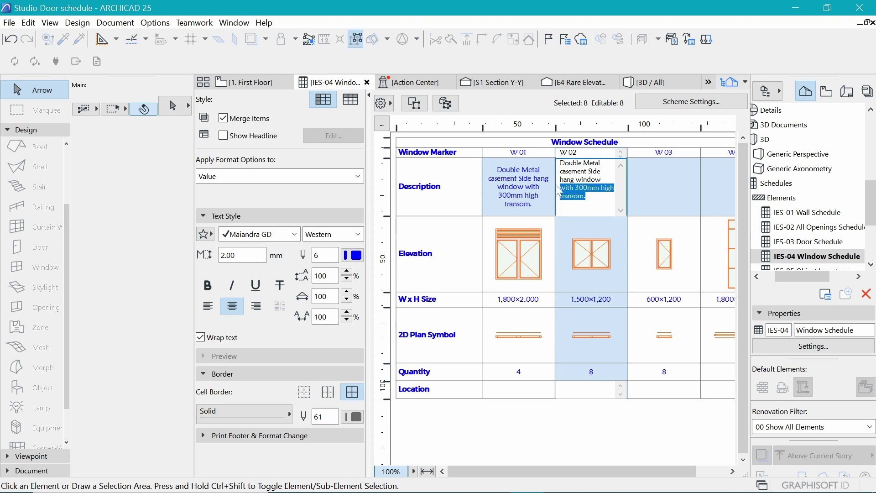
{"action": "key", "text": "BackSpace"}
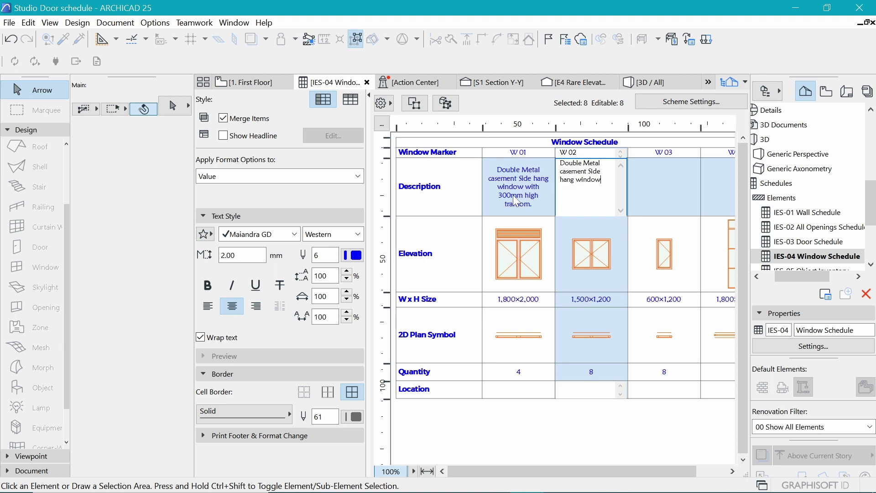
{"action": "type", "text": "."}
{"action": "key", "text": "ctrl+a"}
{"action": "key", "text": "ctrl+c"}
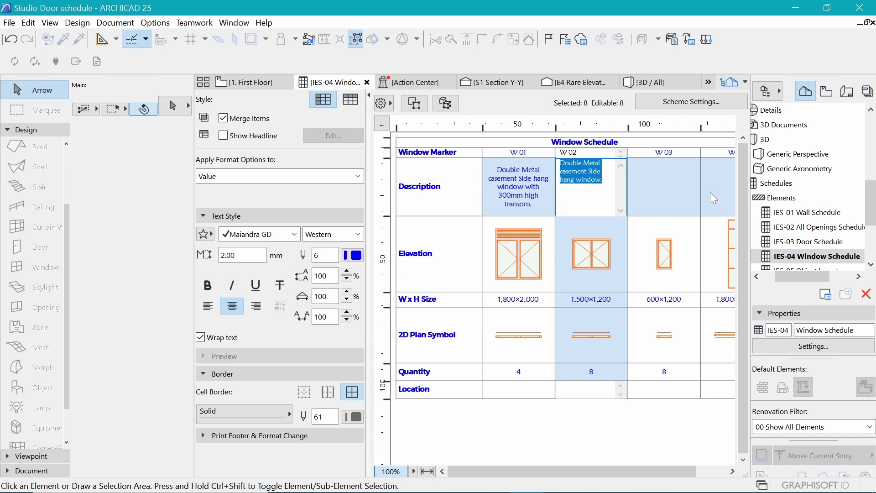
Paste the copied description into the W 03 description cell and edit it to "Single Metal casement Top hang Side hang window."
{"action": "left_click", "coordinate": [683, 180]}
{"action": "key", "text": "ctrl+v"}
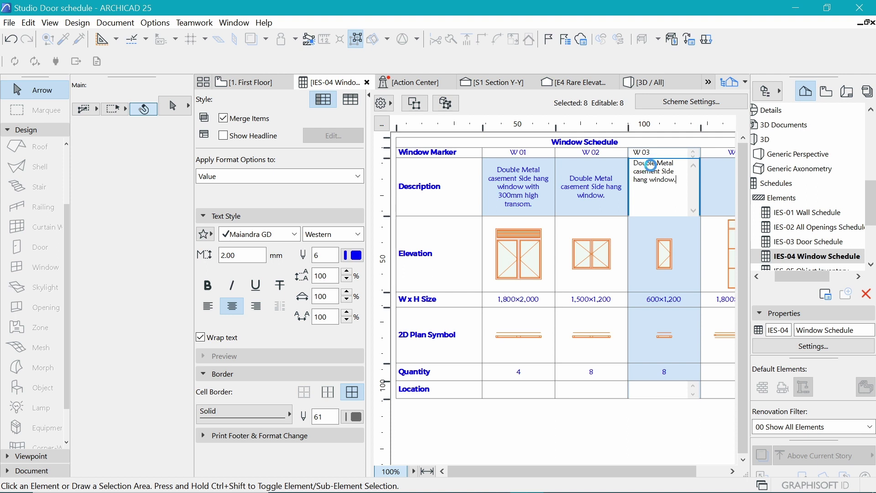
{"action": "double_click", "coordinate": [655, 163]}
{"action": "type", "text": "Single"}
{"action": "left_click", "coordinate": [669, 179]}
{"action": "left_click_drag", "start_coordinate": [663, 171], "coordinate": [647, 179]}
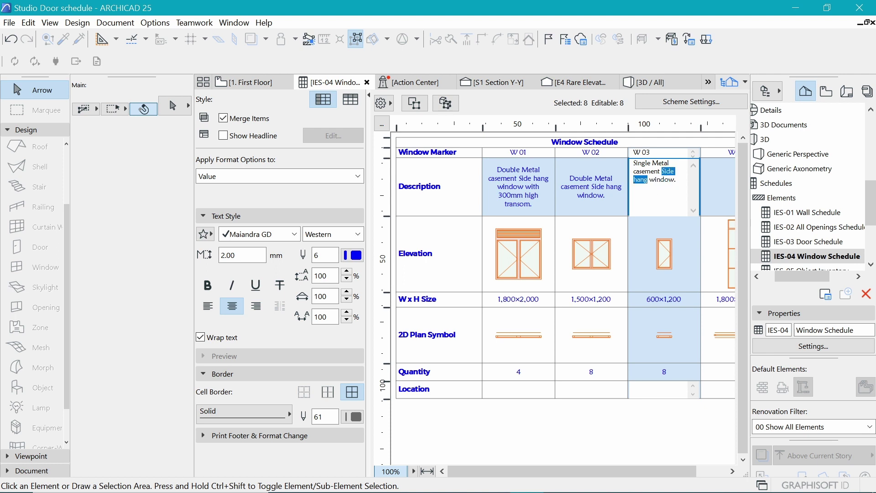
{"action": "type", "text": "Topside hang"}
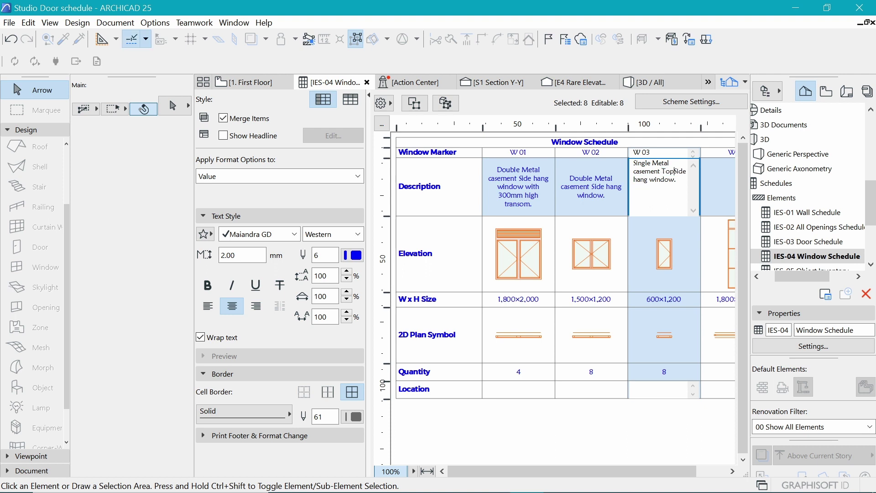
{"action": "type", "text": " hang"}
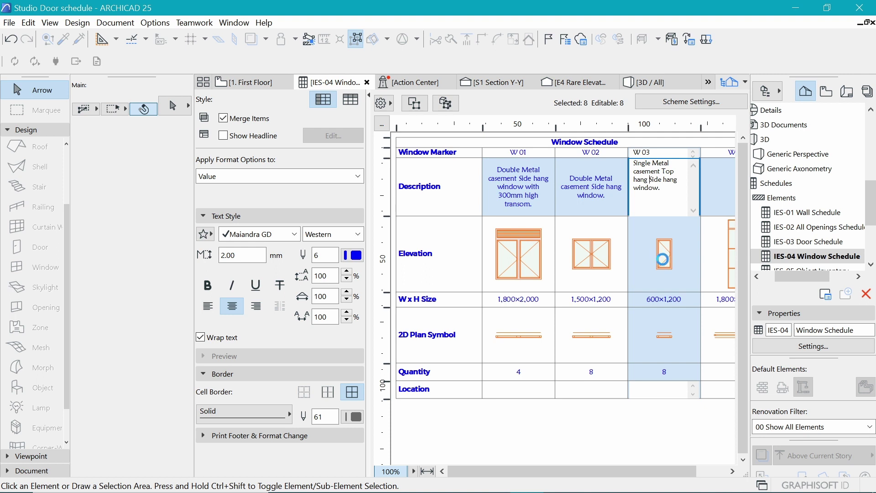
Select the W 03 windows in 3D, set their main sash opening type to Top Hung, and return to the window schedule
{"action": "left_click", "coordinate": [665, 259]}
{"action": "left_click", "coordinate": [665, 259]}
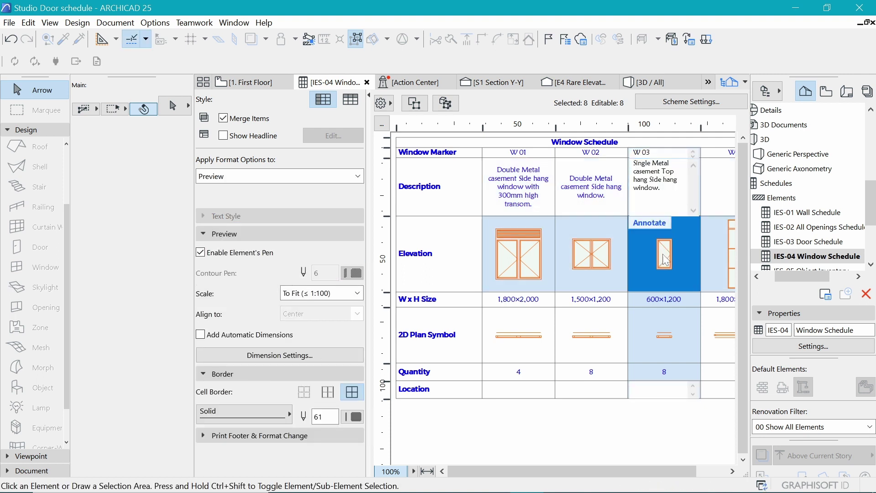
{"action": "left_click", "coordinate": [447, 104]}
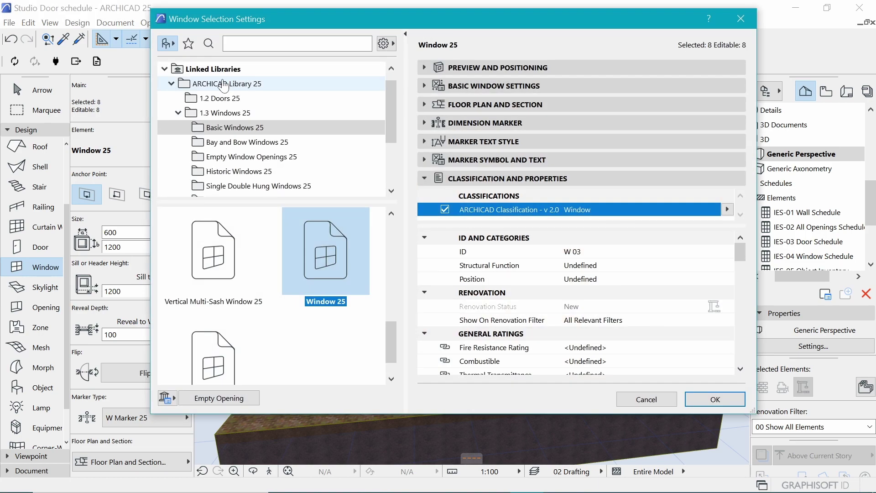
{"action": "left_click", "coordinate": [492, 86]}
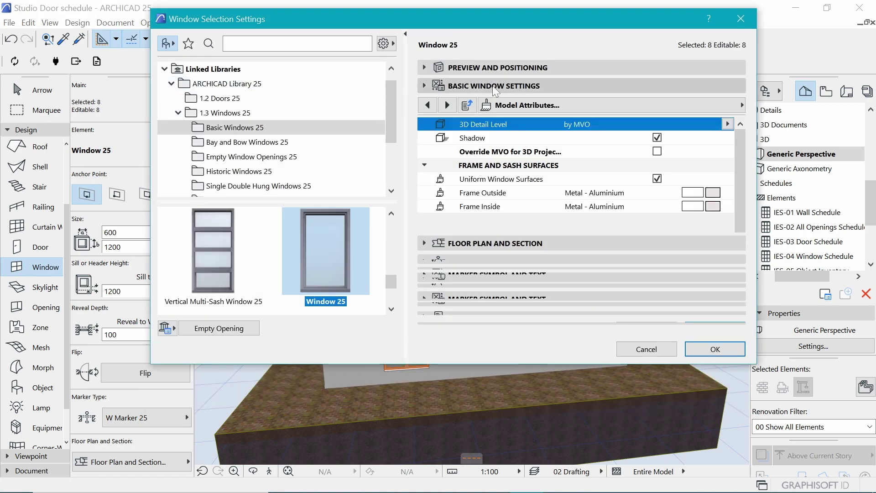
{"action": "left_click", "coordinate": [669, 112]}
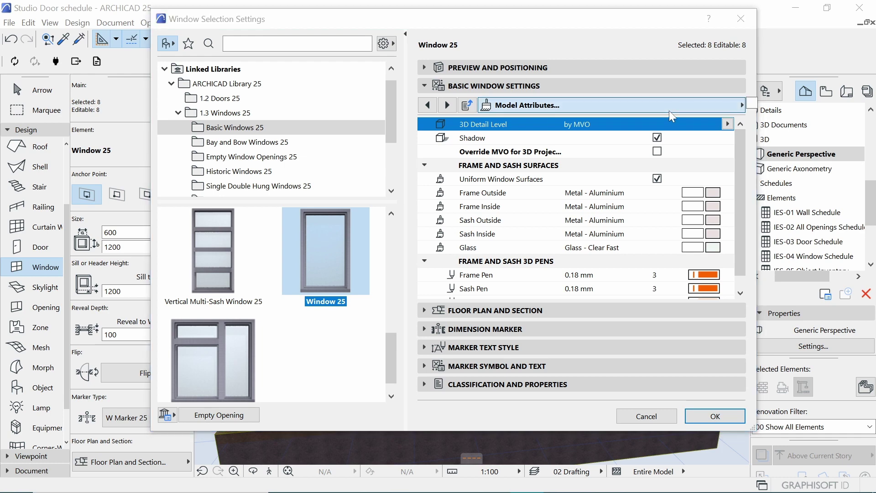
{"action": "scroll", "coordinate": [346, 209], "scroll_direction": "up", "scroll_amount": 1}
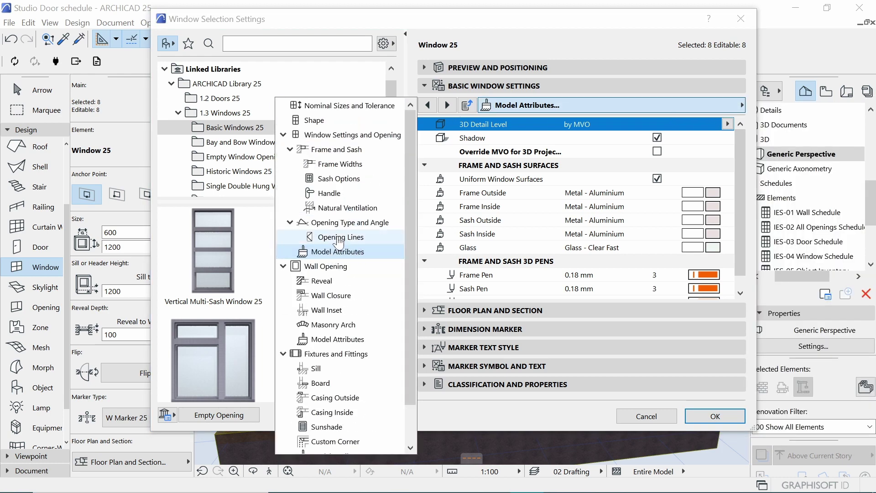
{"action": "left_click", "coordinate": [379, 222]}
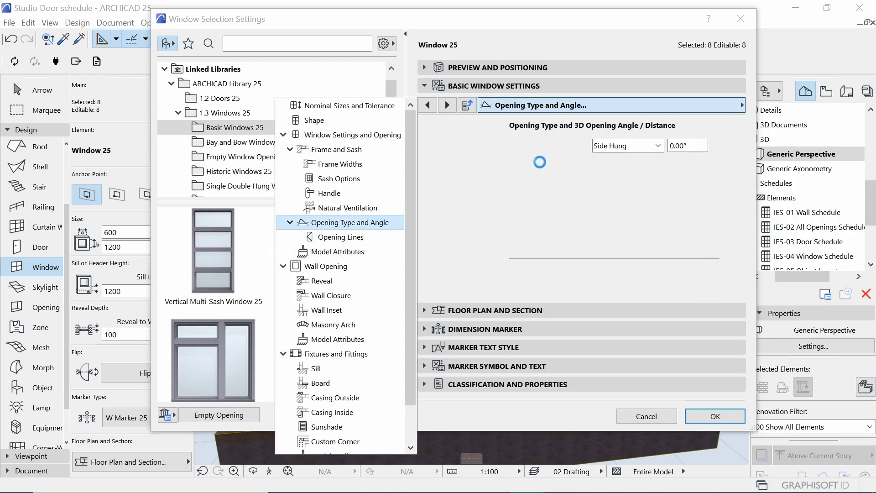
{"action": "left_click", "coordinate": [639, 144]}
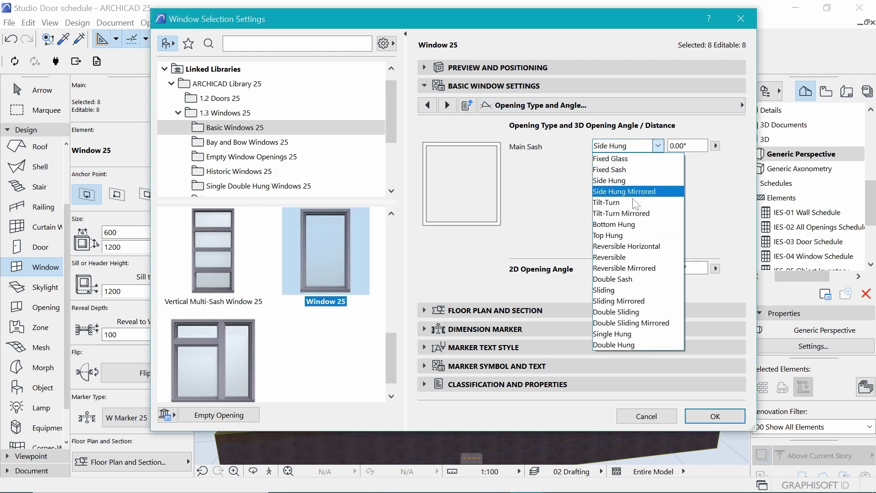
{"action": "left_click", "coordinate": [615, 232]}
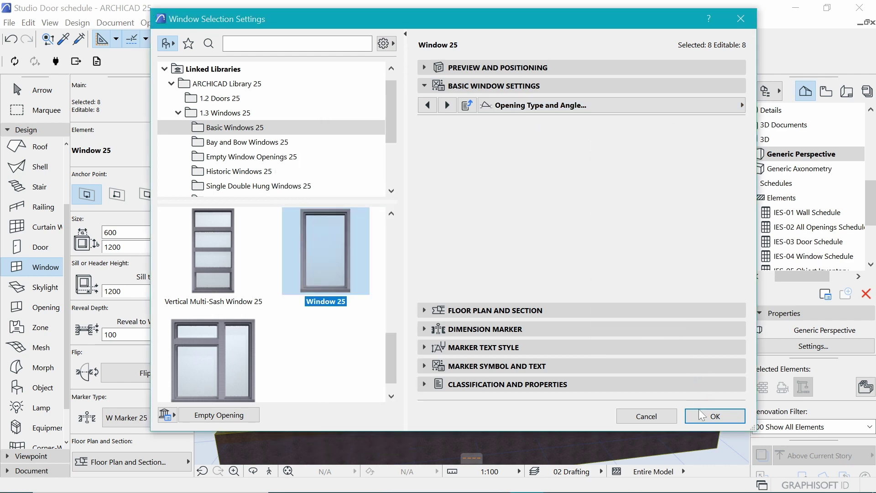
{"action": "key", "text": "Return"}
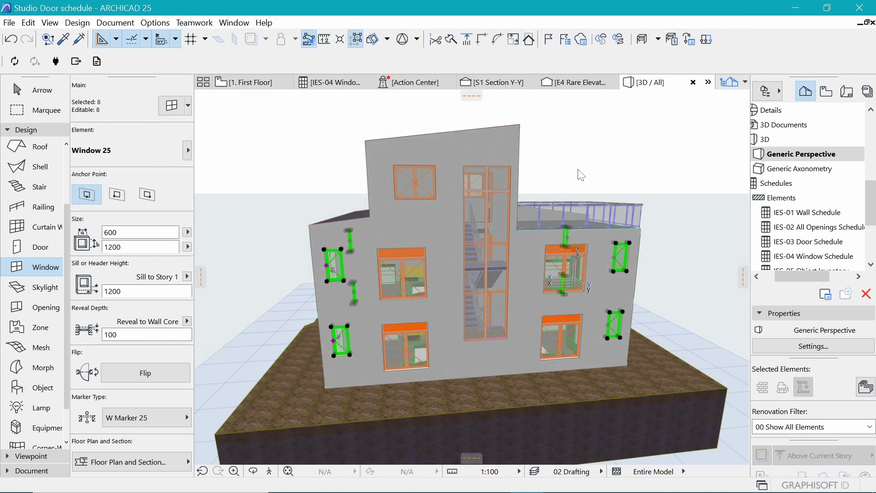
{"action": "left_click", "coordinate": [334, 82]}
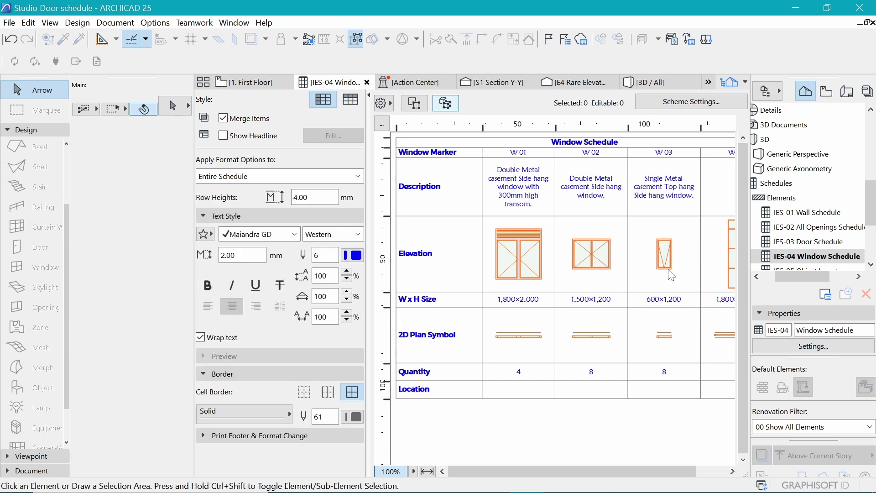
Check in 3D where the W 01 windows sit in the building and enter "Rare Studios" as their location in the schedule
{"action": "left_click", "coordinate": [516, 391]}
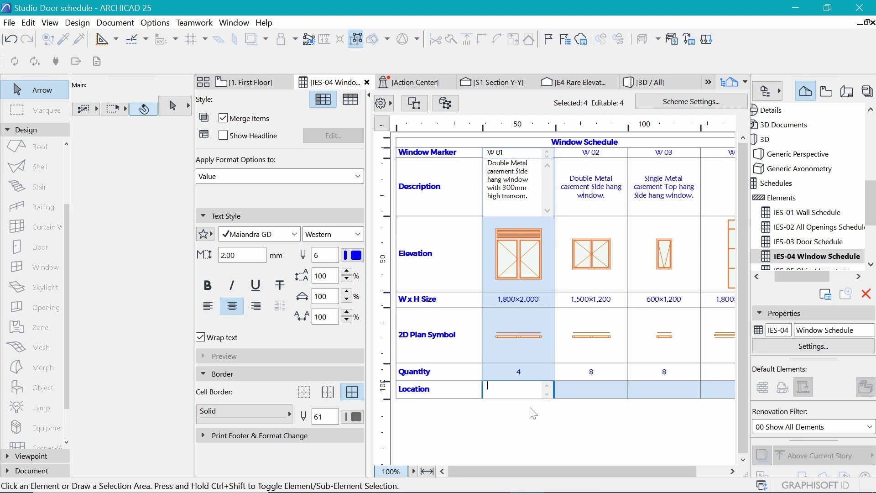
{"action": "left_click", "coordinate": [512, 353]}
{"action": "left_click", "coordinate": [523, 258]}
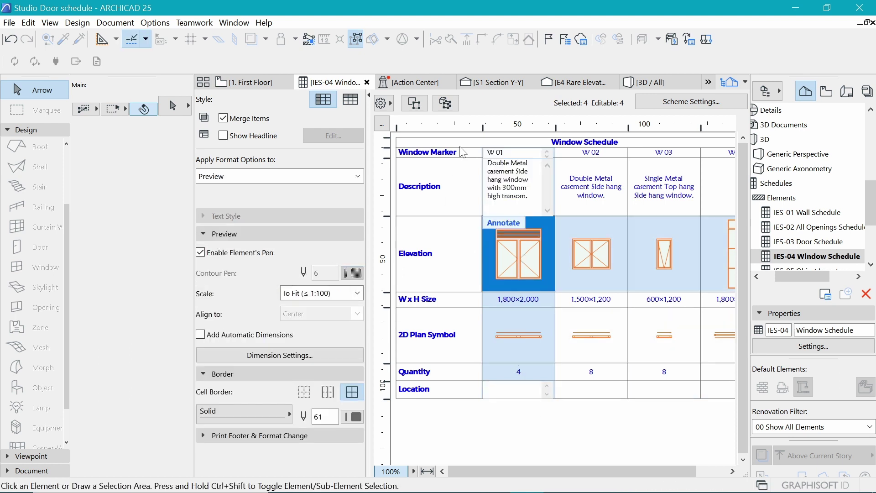
{"action": "left_click", "coordinate": [444, 104]}
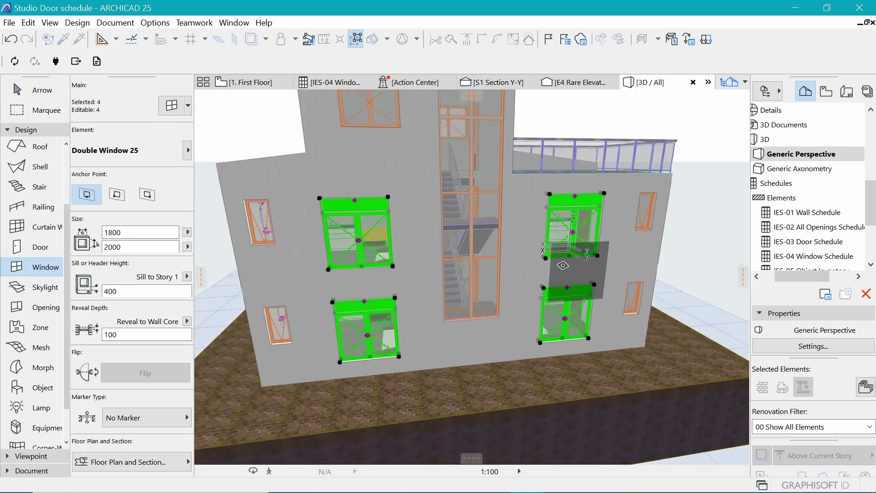
{"action": "left_click", "coordinate": [315, 83]}
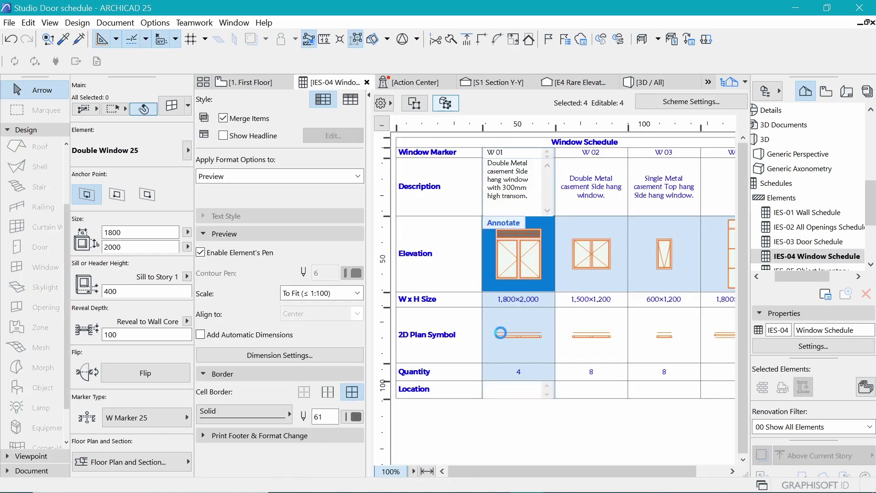
{"action": "left_click", "coordinate": [530, 395]}
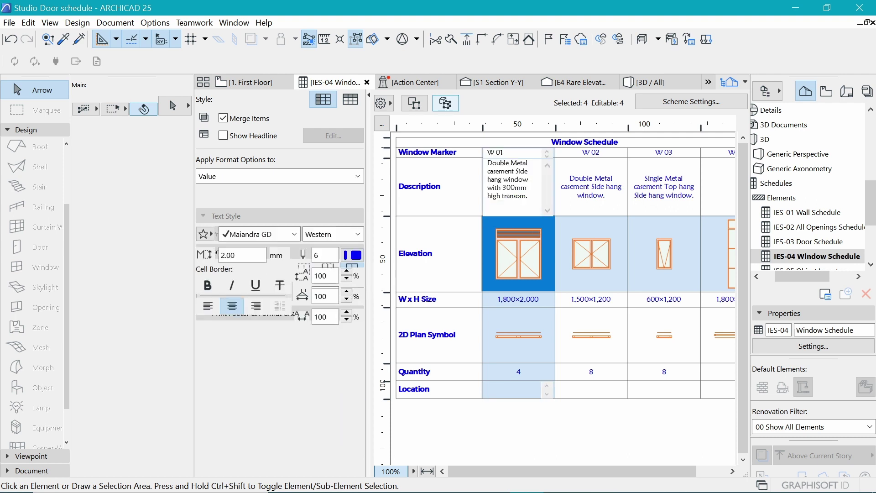
{"action": "type", "text": "Rare S"}
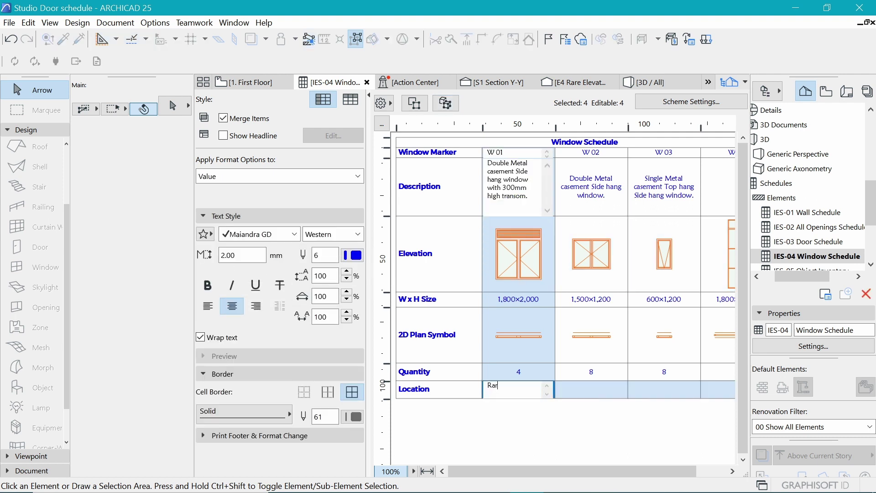
{"action": "type", "text": "tudios"}
Enter "Front Studios, Kitchennette" as the location of W 02 and "Washrooms" as the location of W 03
{"action": "left_click", "coordinate": [593, 252]}
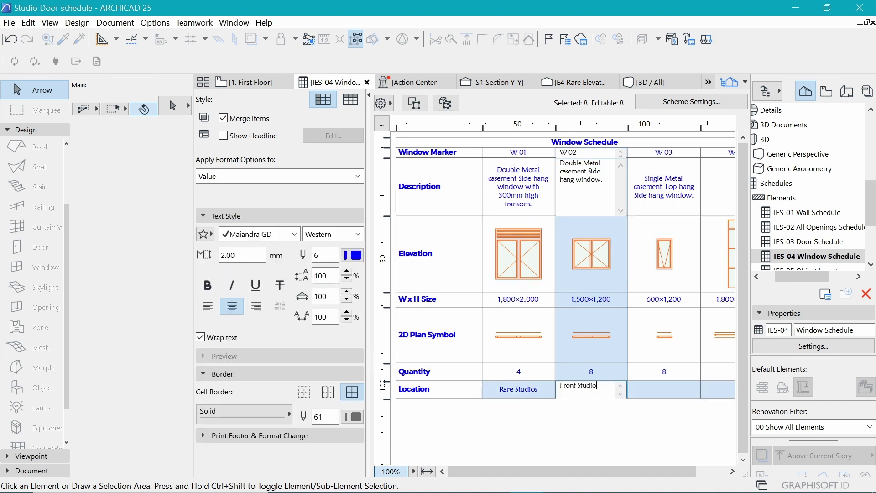
{"action": "type", "text": "s, Kitchennette"}
{"action": "left_click", "coordinate": [663, 391]}
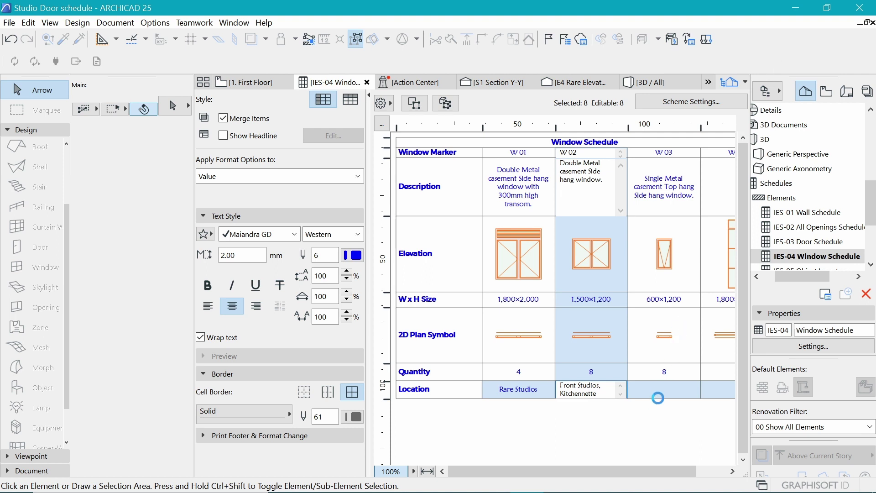
{"action": "type", "text": "Washrooms"}
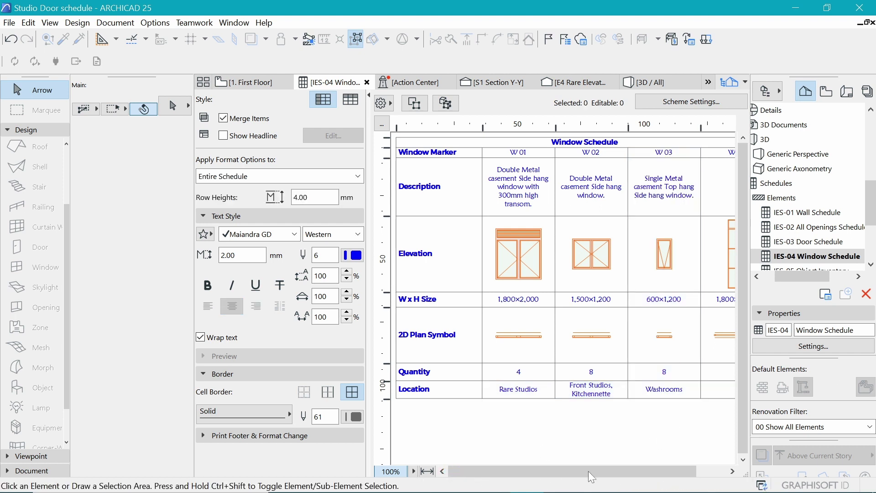
Enter "Stair" as the location of the W 04 window
{"action": "left_click_drag", "start_coordinate": [588, 473], "coordinate": [618, 472]}
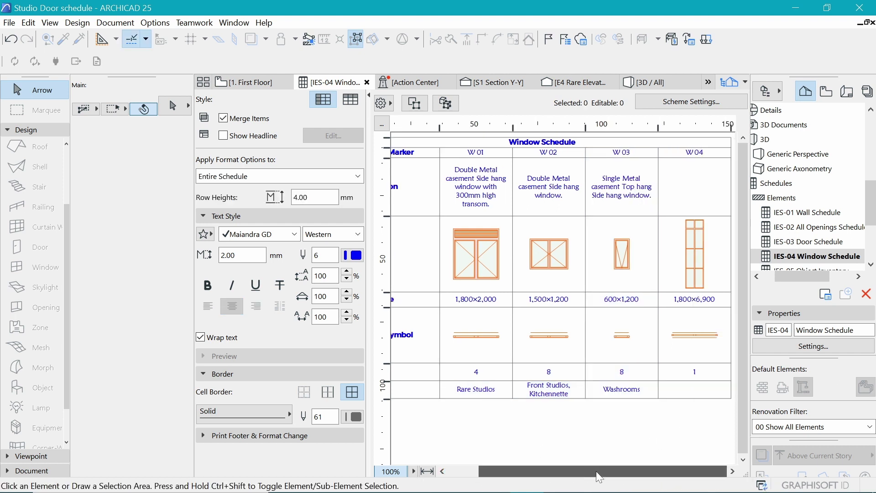
{"action": "left_click", "coordinate": [694, 167]}
{"action": "left_click", "coordinate": [664, 387]}
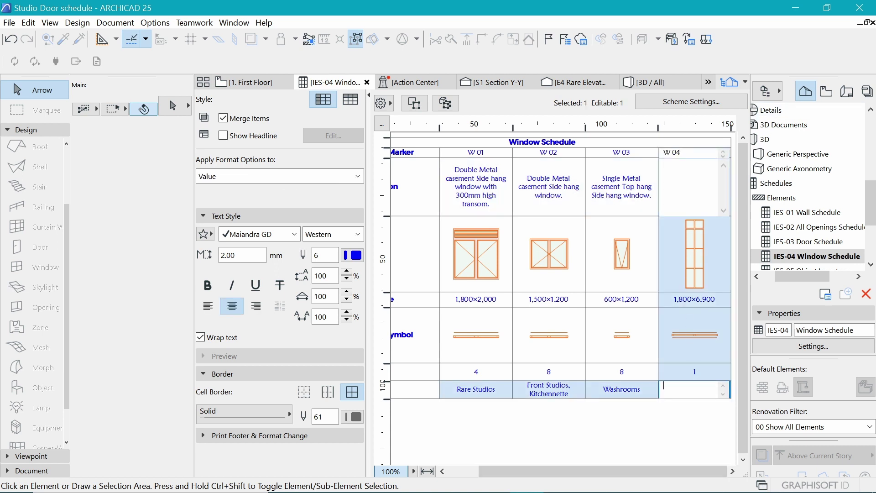
{"action": "type", "text": "Stair"}
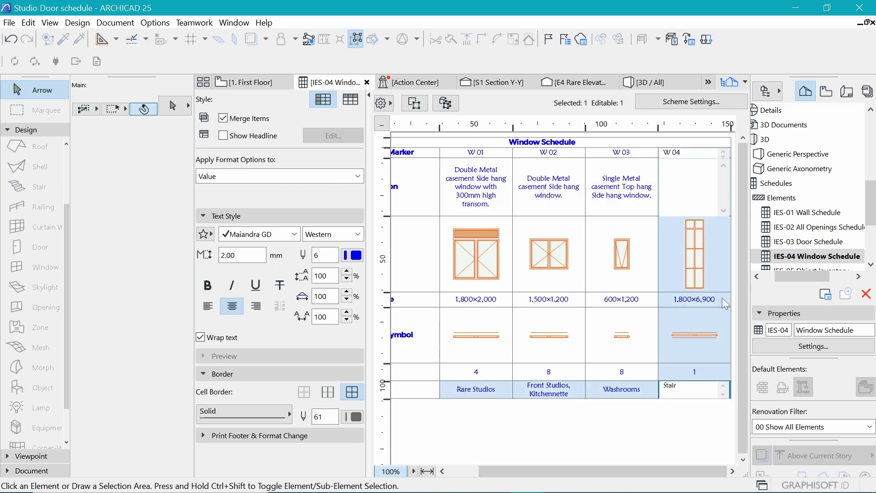
Copy the W 02 description text into the empty W 04 description cell
{"action": "left_click", "coordinate": [630, 184]}
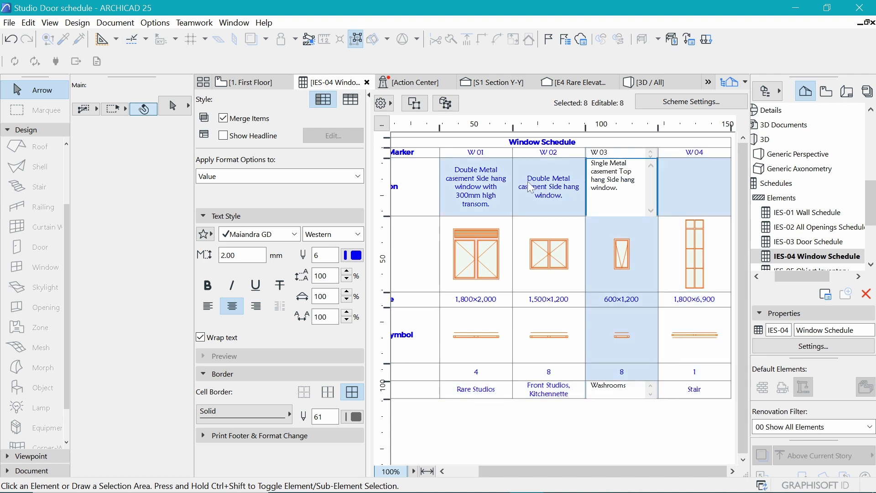
{"action": "left_click", "coordinate": [577, 193]}
{"action": "key", "text": "ctrl+a"}
{"action": "key", "text": "ctrl+c"}
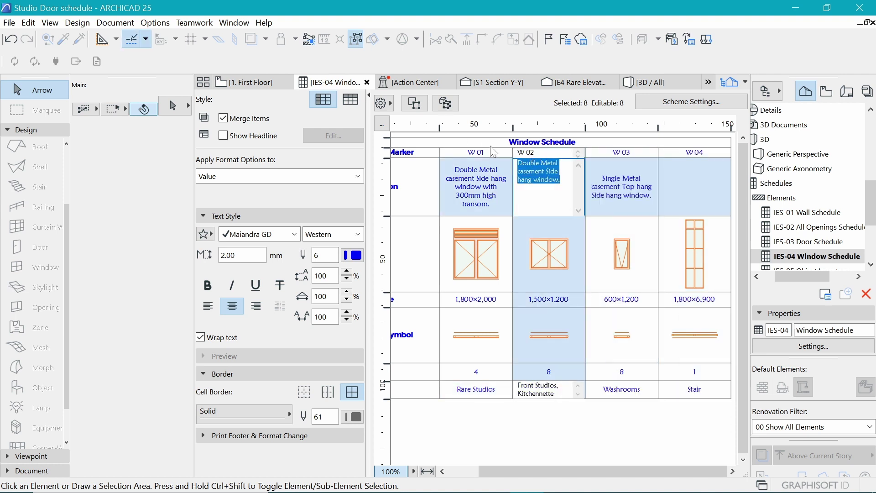
{"action": "left_click", "coordinate": [691, 187]}
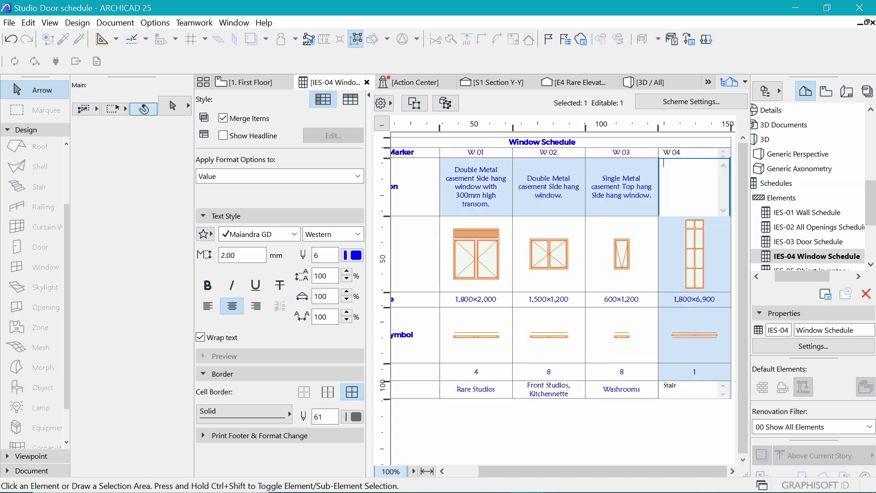
{"action": "key", "text": "ctrl+v"}
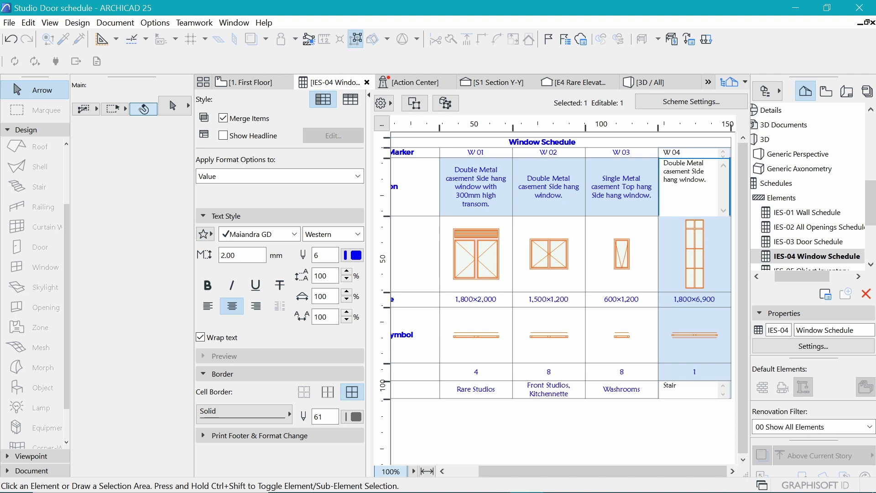
Change the W 04 description to "Double Metal casement Fixed glass window." and fit the whole schedule to the view width
{"action": "left_click_drag", "start_coordinate": [692, 171], "coordinate": [684, 180]}
{"action": "type", "text": "Fixed glz"}
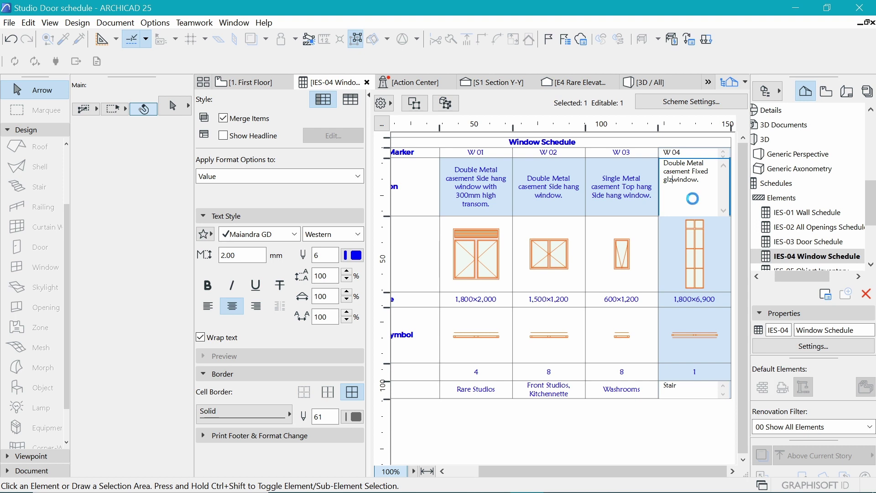
{"action": "key", "text": "BackSpace"}
{"action": "type", "text": "ass"}
{"action": "left_click", "coordinate": [694, 424]}
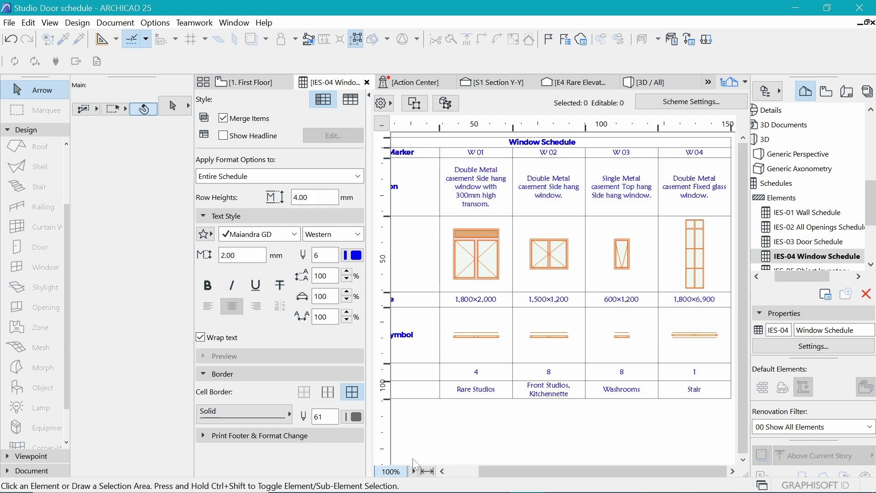
{"action": "left_click", "coordinate": [427, 471]}
{"action": "left_click", "coordinate": [427, 472]}
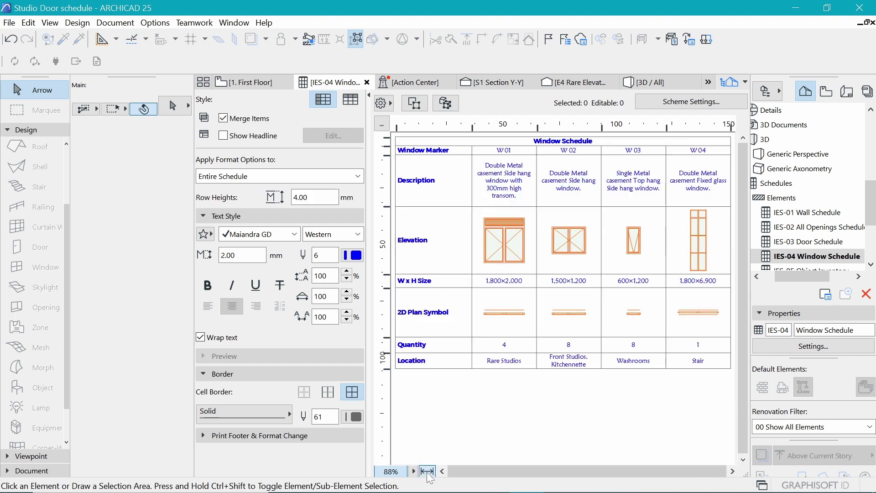